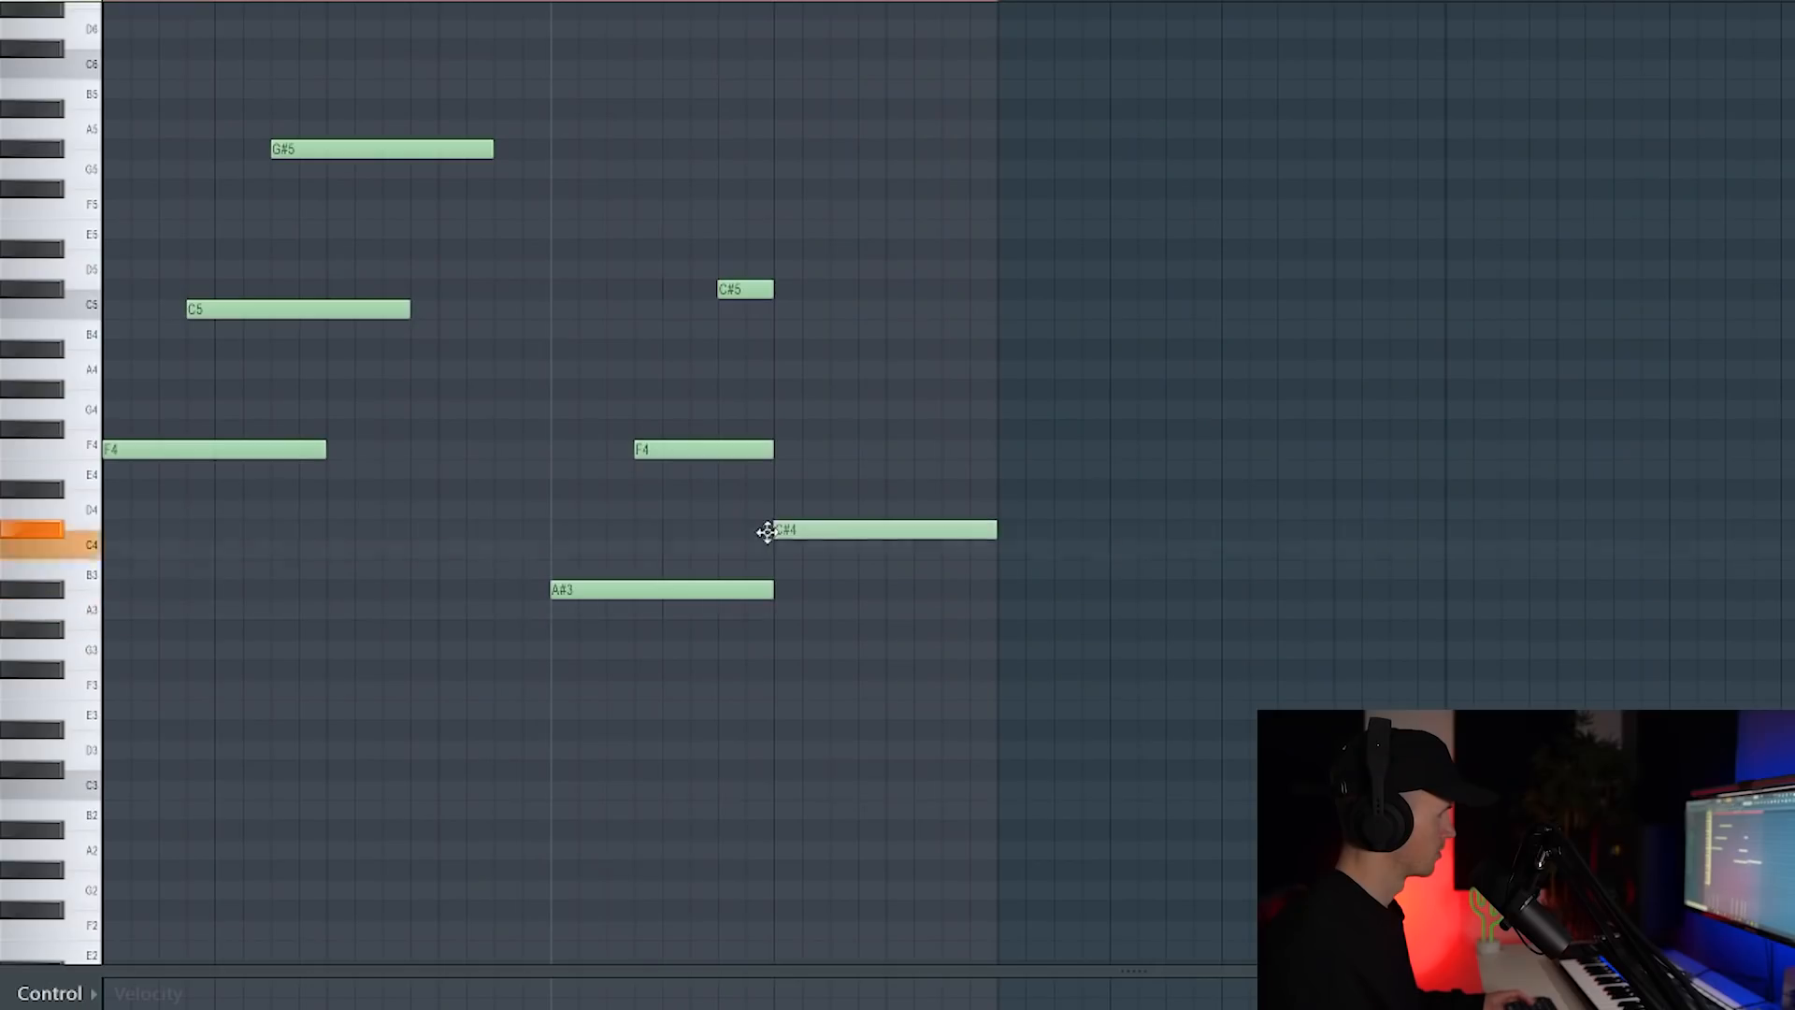
Place C4, E4 and G4 staggered in the second half of bar 2, ending at the bar line, and duplicate the two-bar phrase.
left_click_drag(793, 559, 789, 538)
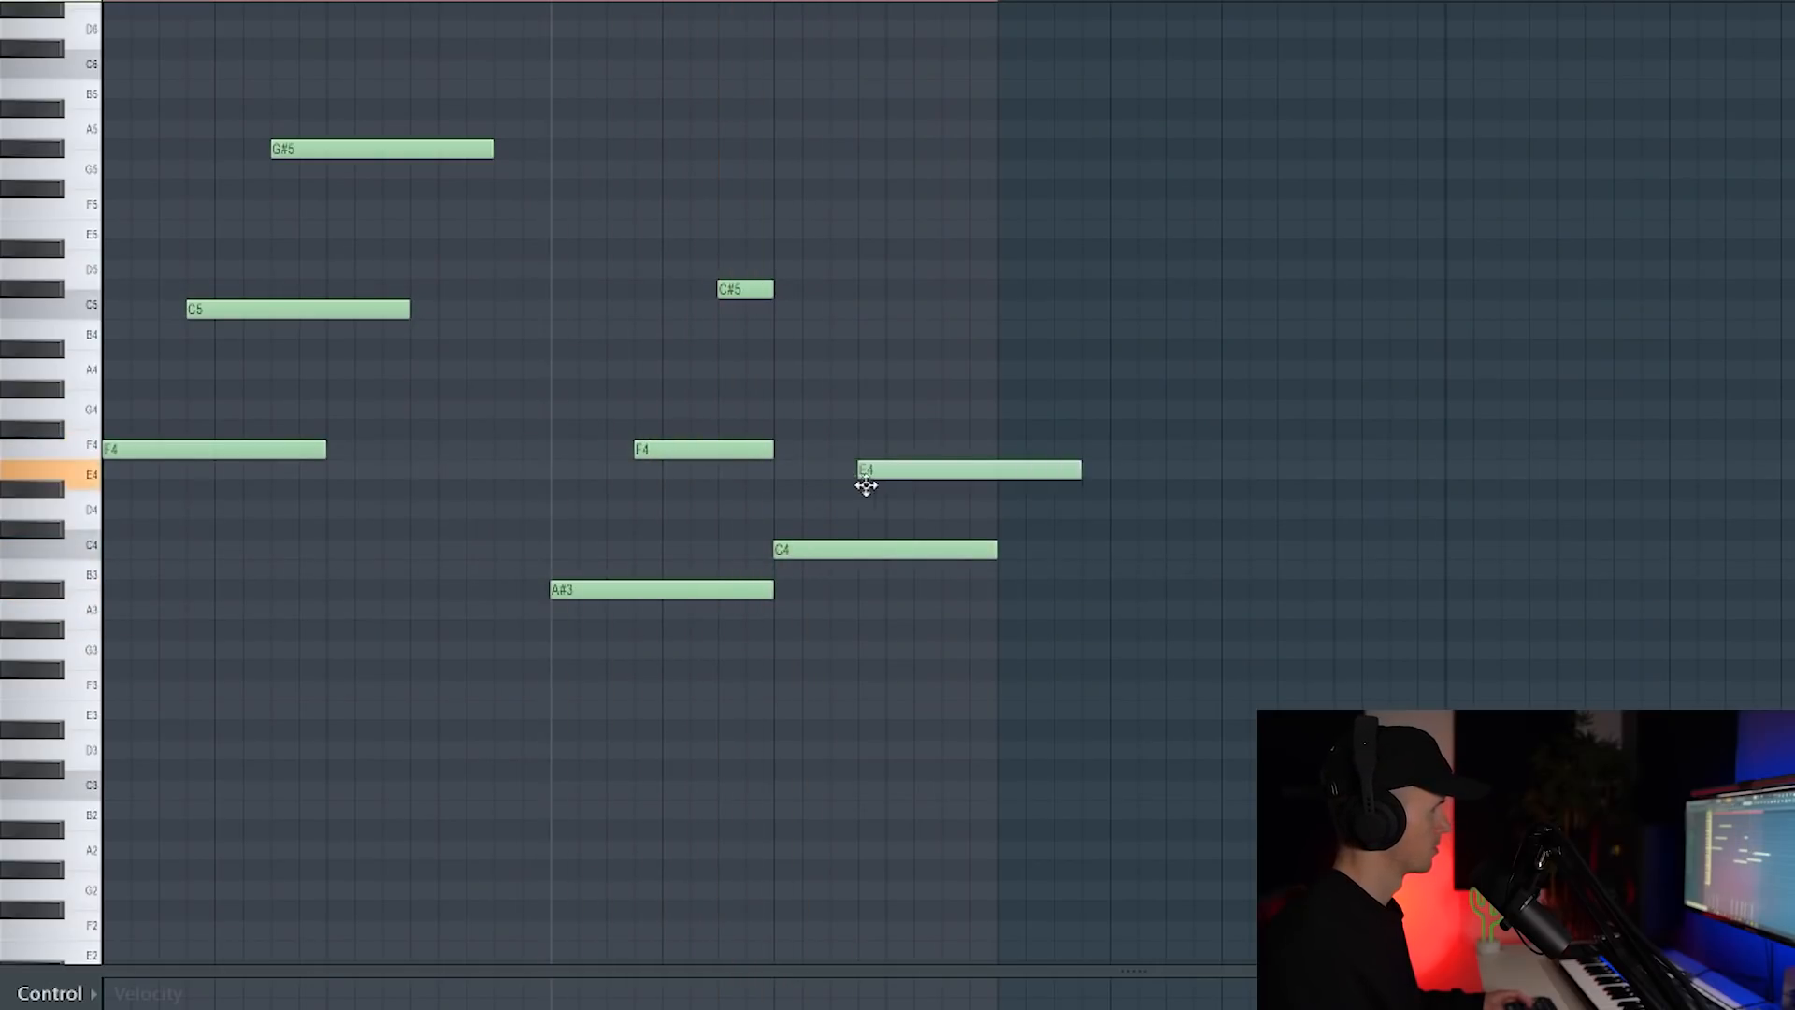
left_click_drag(842, 479, 862, 479)
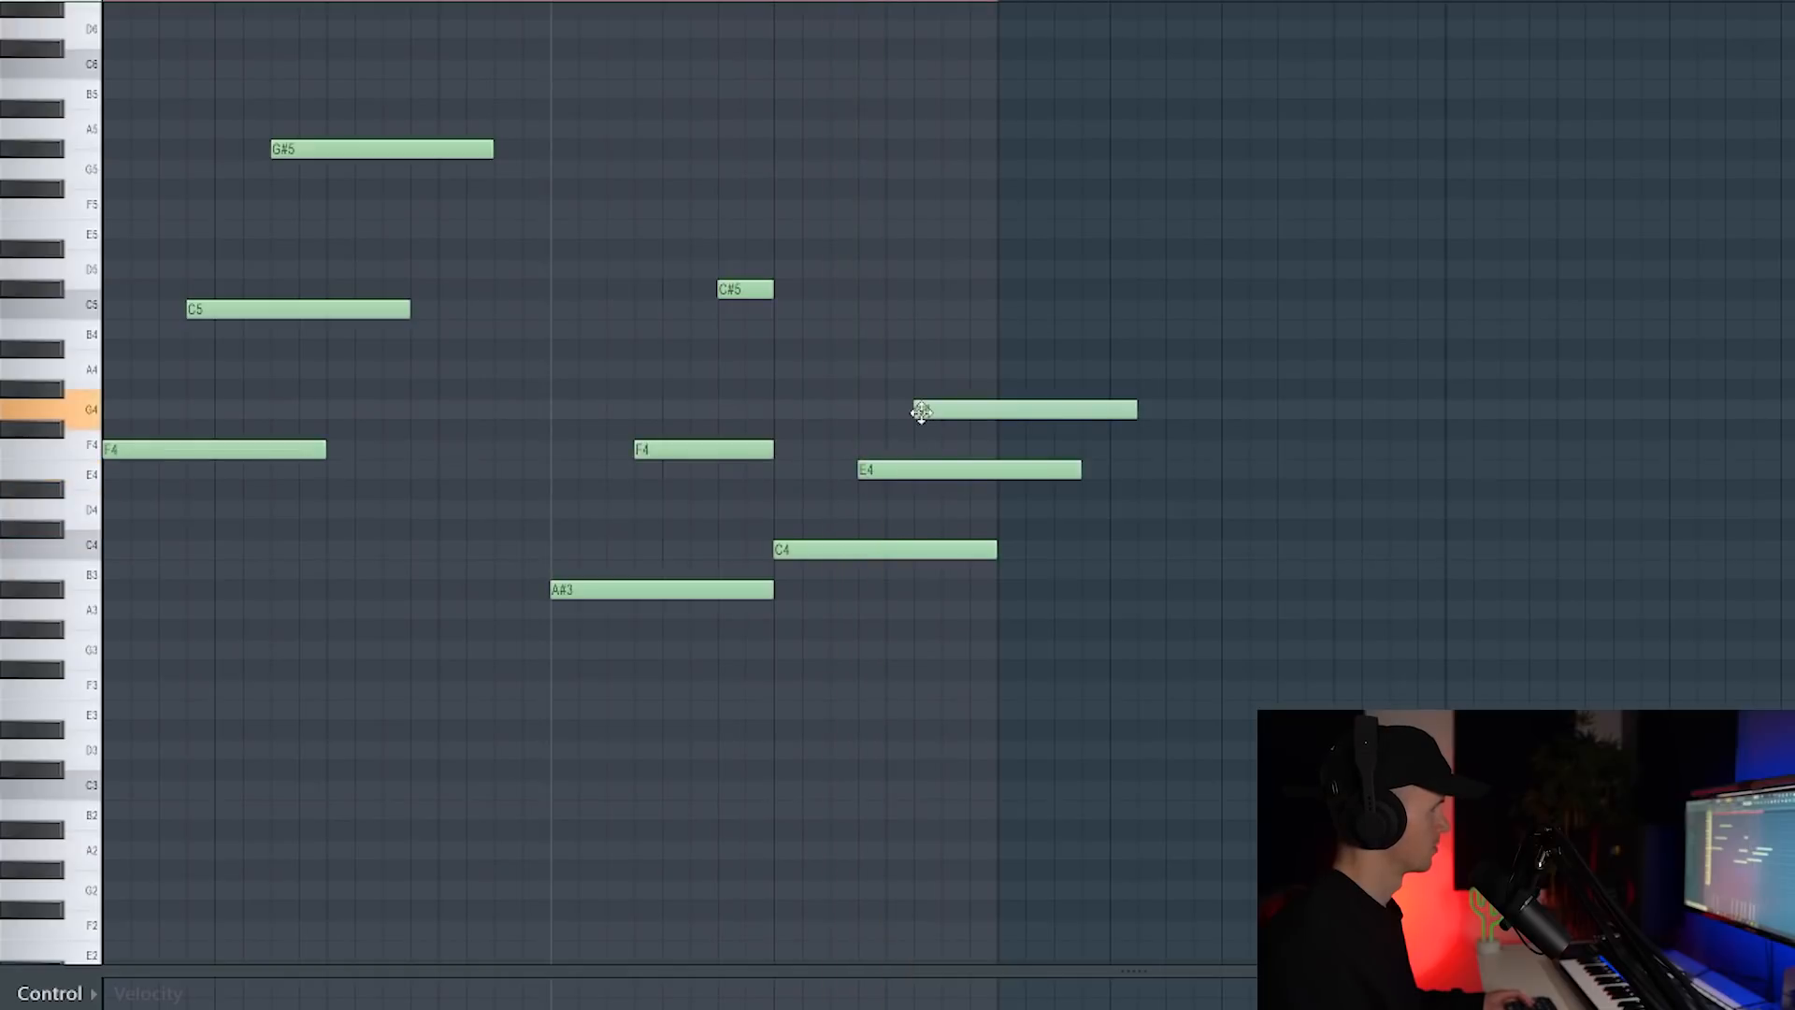
left_click_drag(980, 408, 1043, 529)
right_click(1038, 470)
right_click(1075, 408)
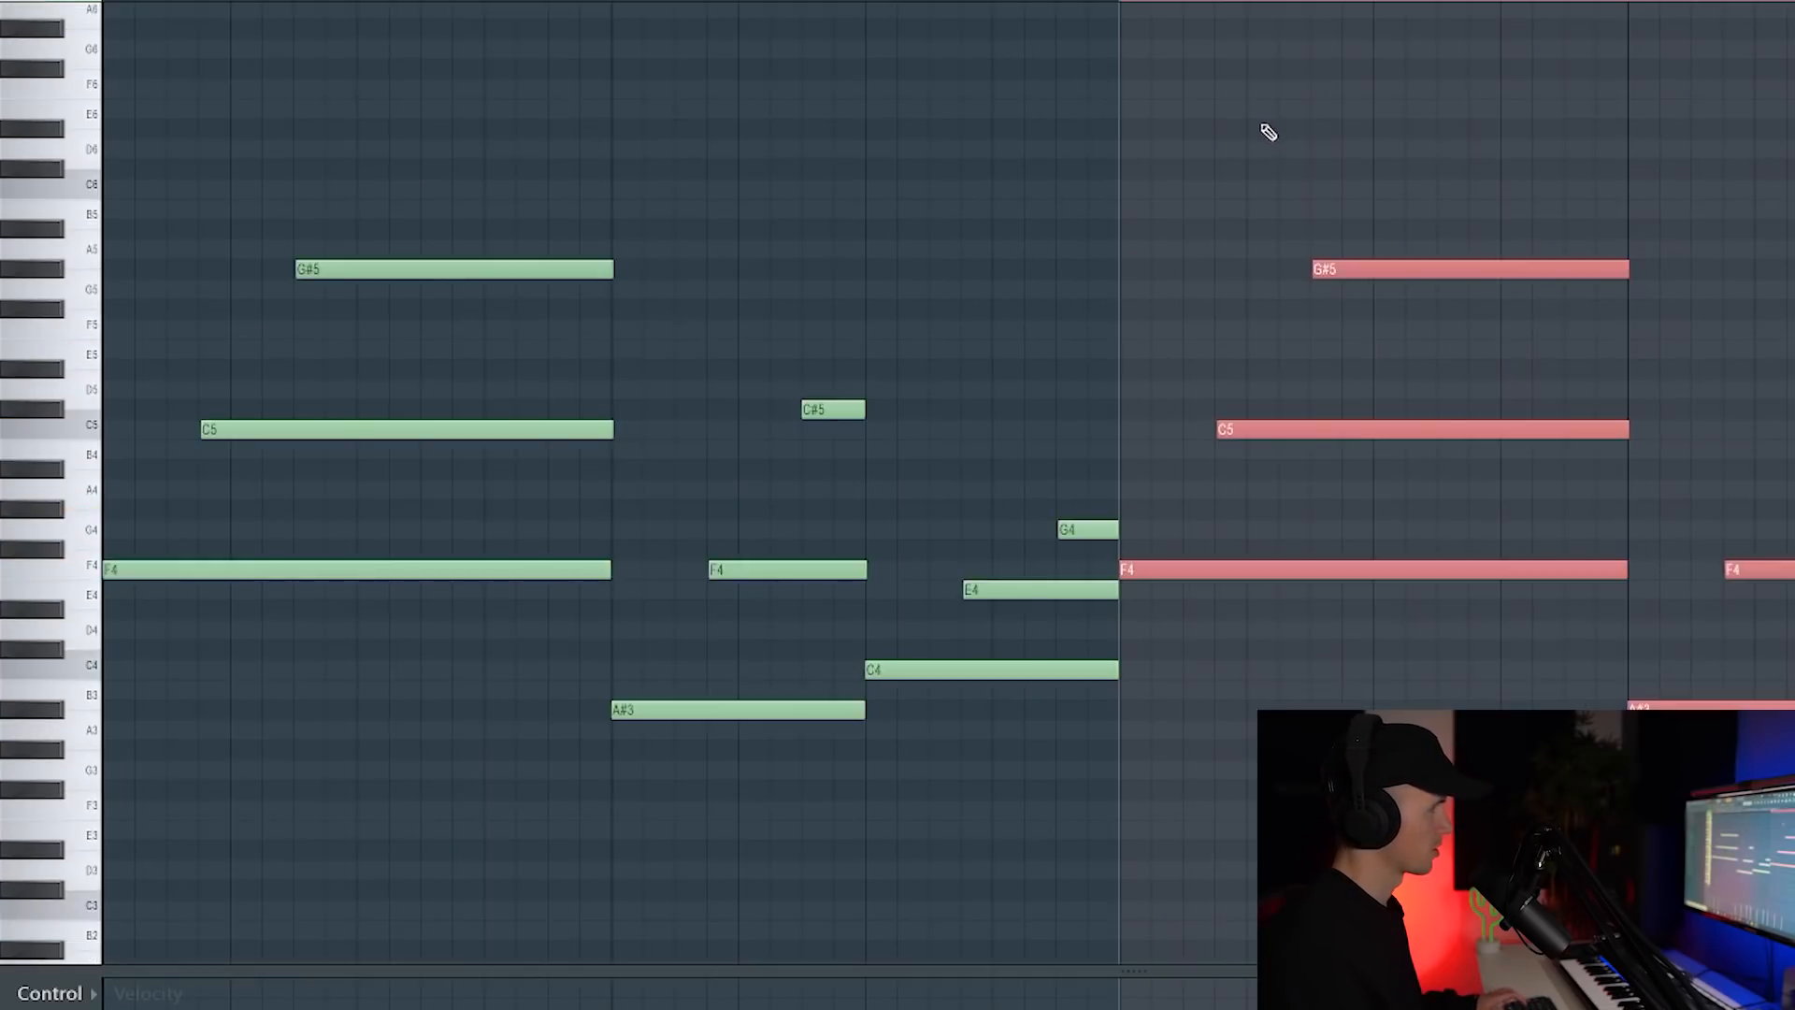
key("ctrl+a")
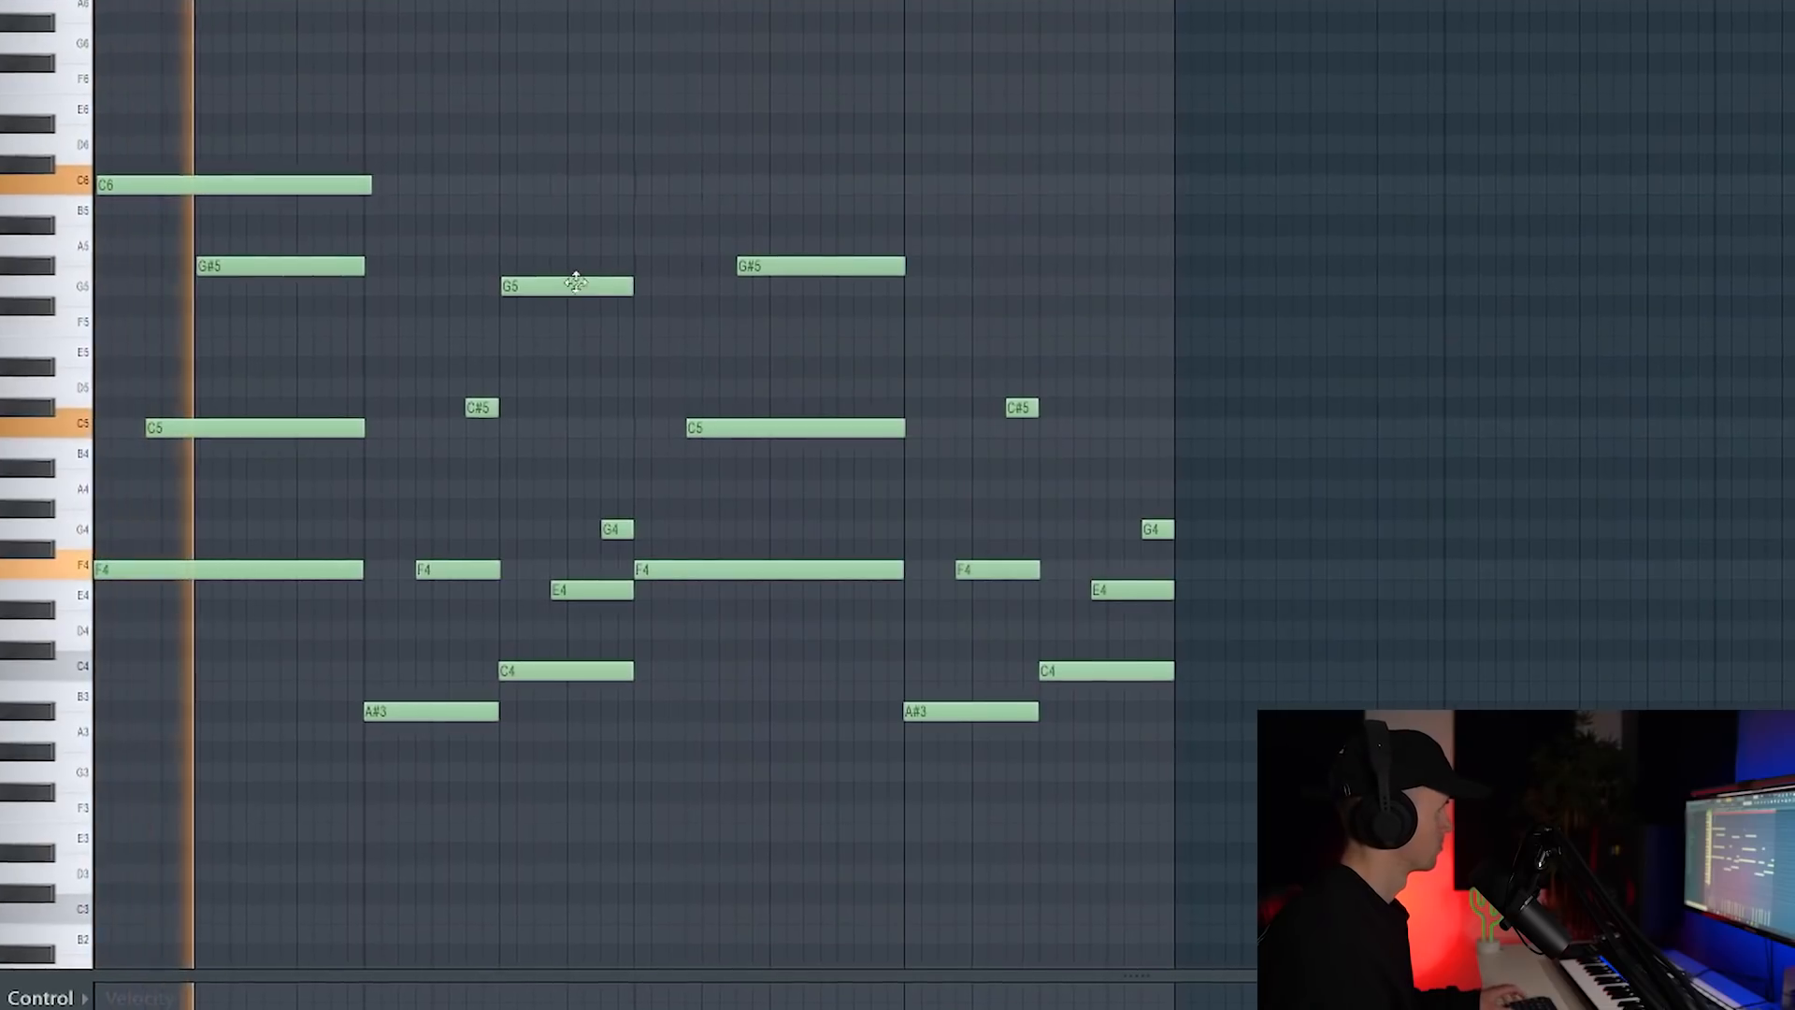
Add top-line notes C6 in bar 3 and D#6, D#6, E6 late in bar 4, chopping the first D#6 with the chopper.
left_click_drag(689, 178, 799, 164)
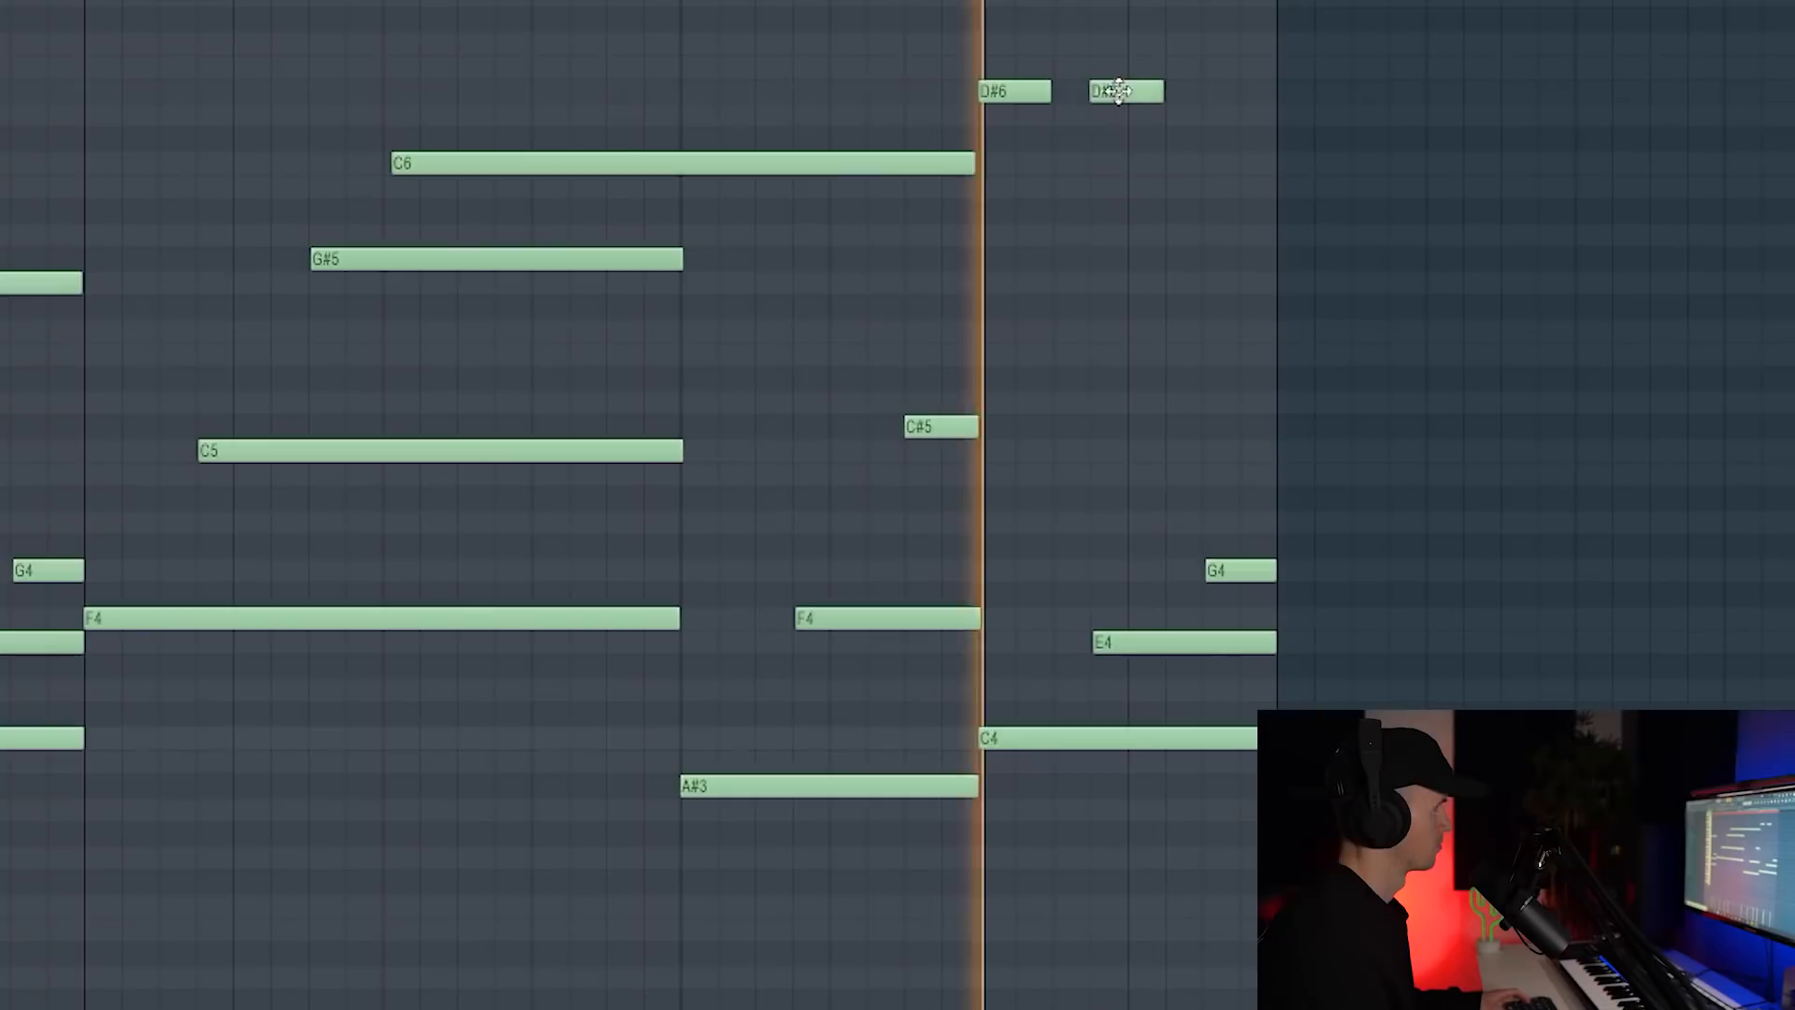
left_click_drag(1163, 131, 1126, 131)
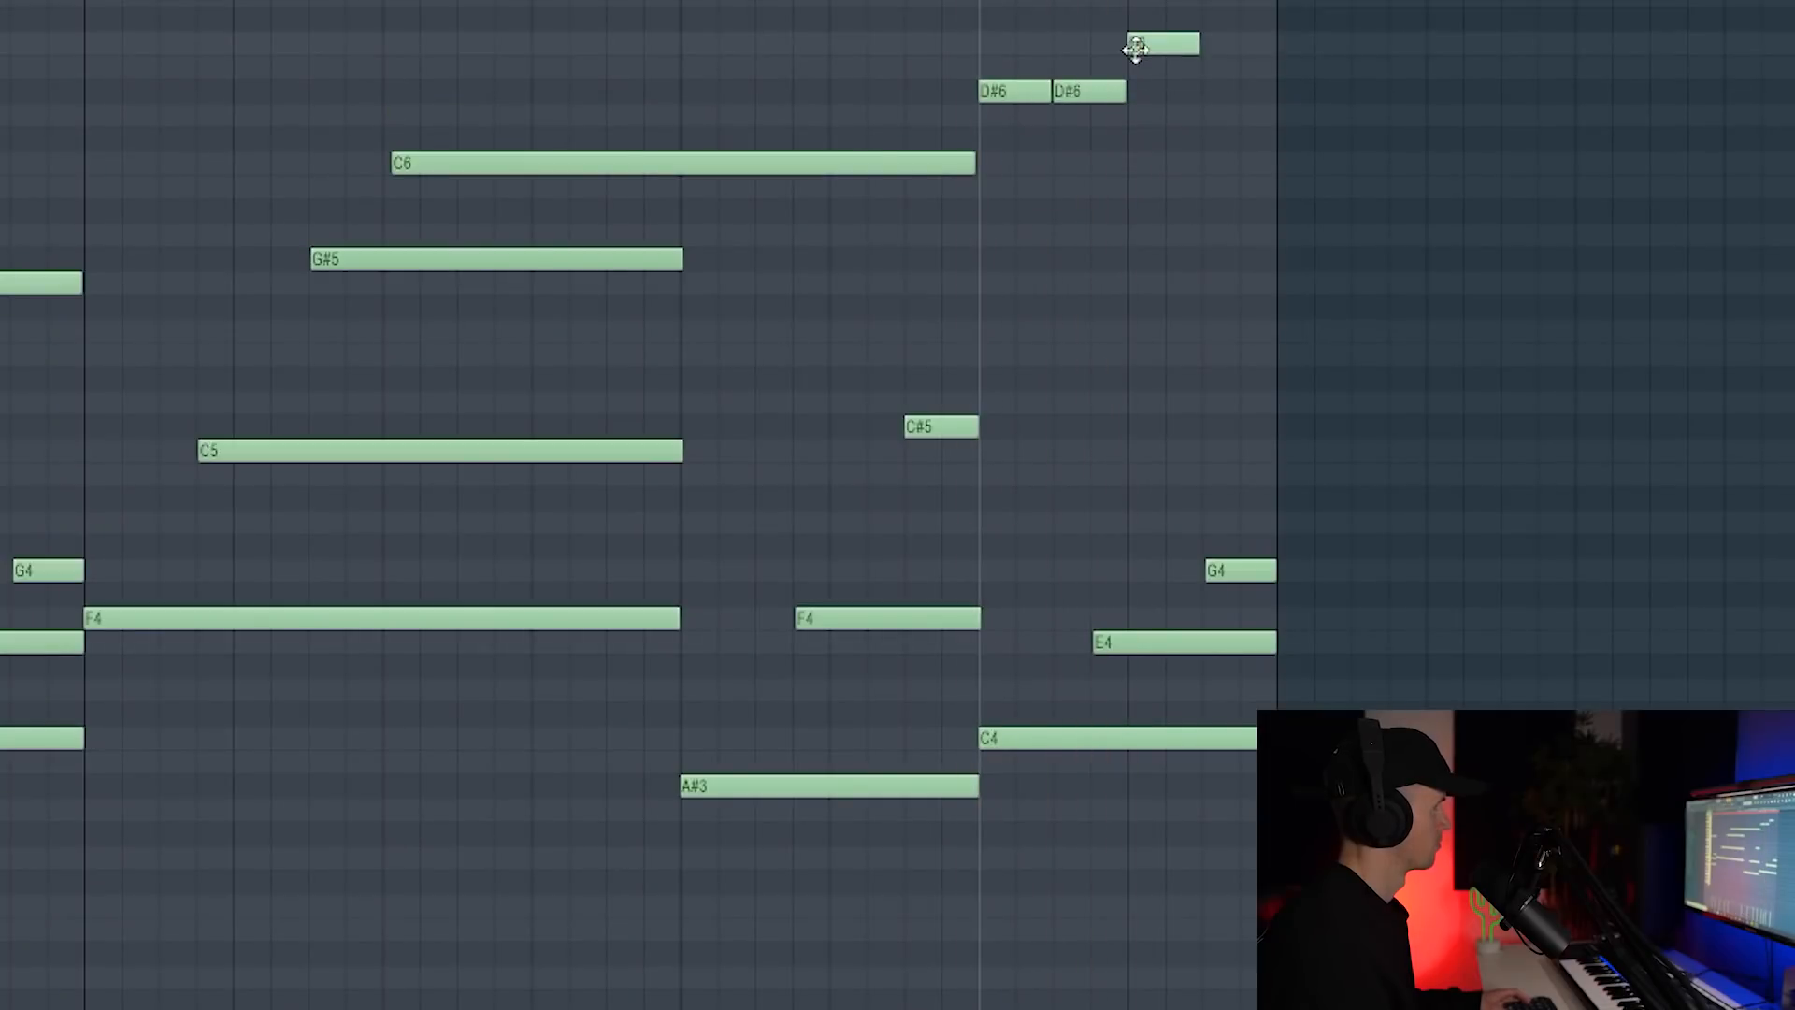
left_click_drag(1153, 45, 1154, 70)
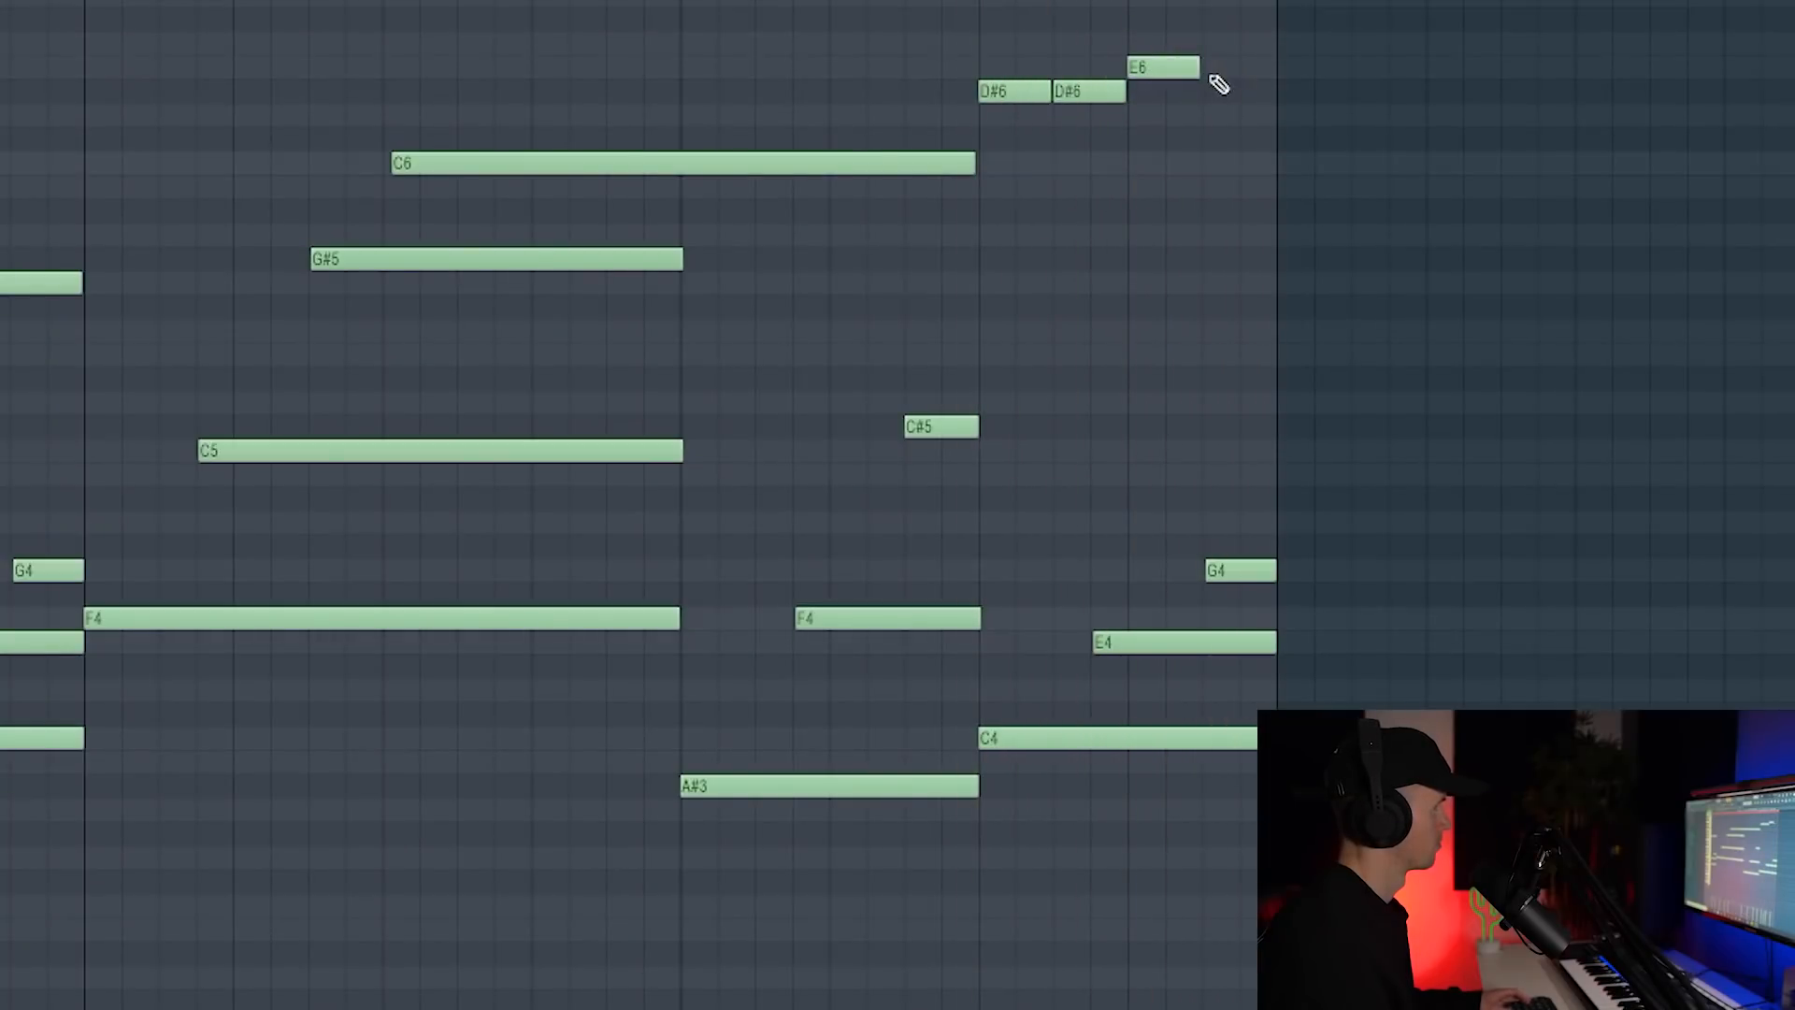
scroll(1172, 137, "down", 3)
key("space")
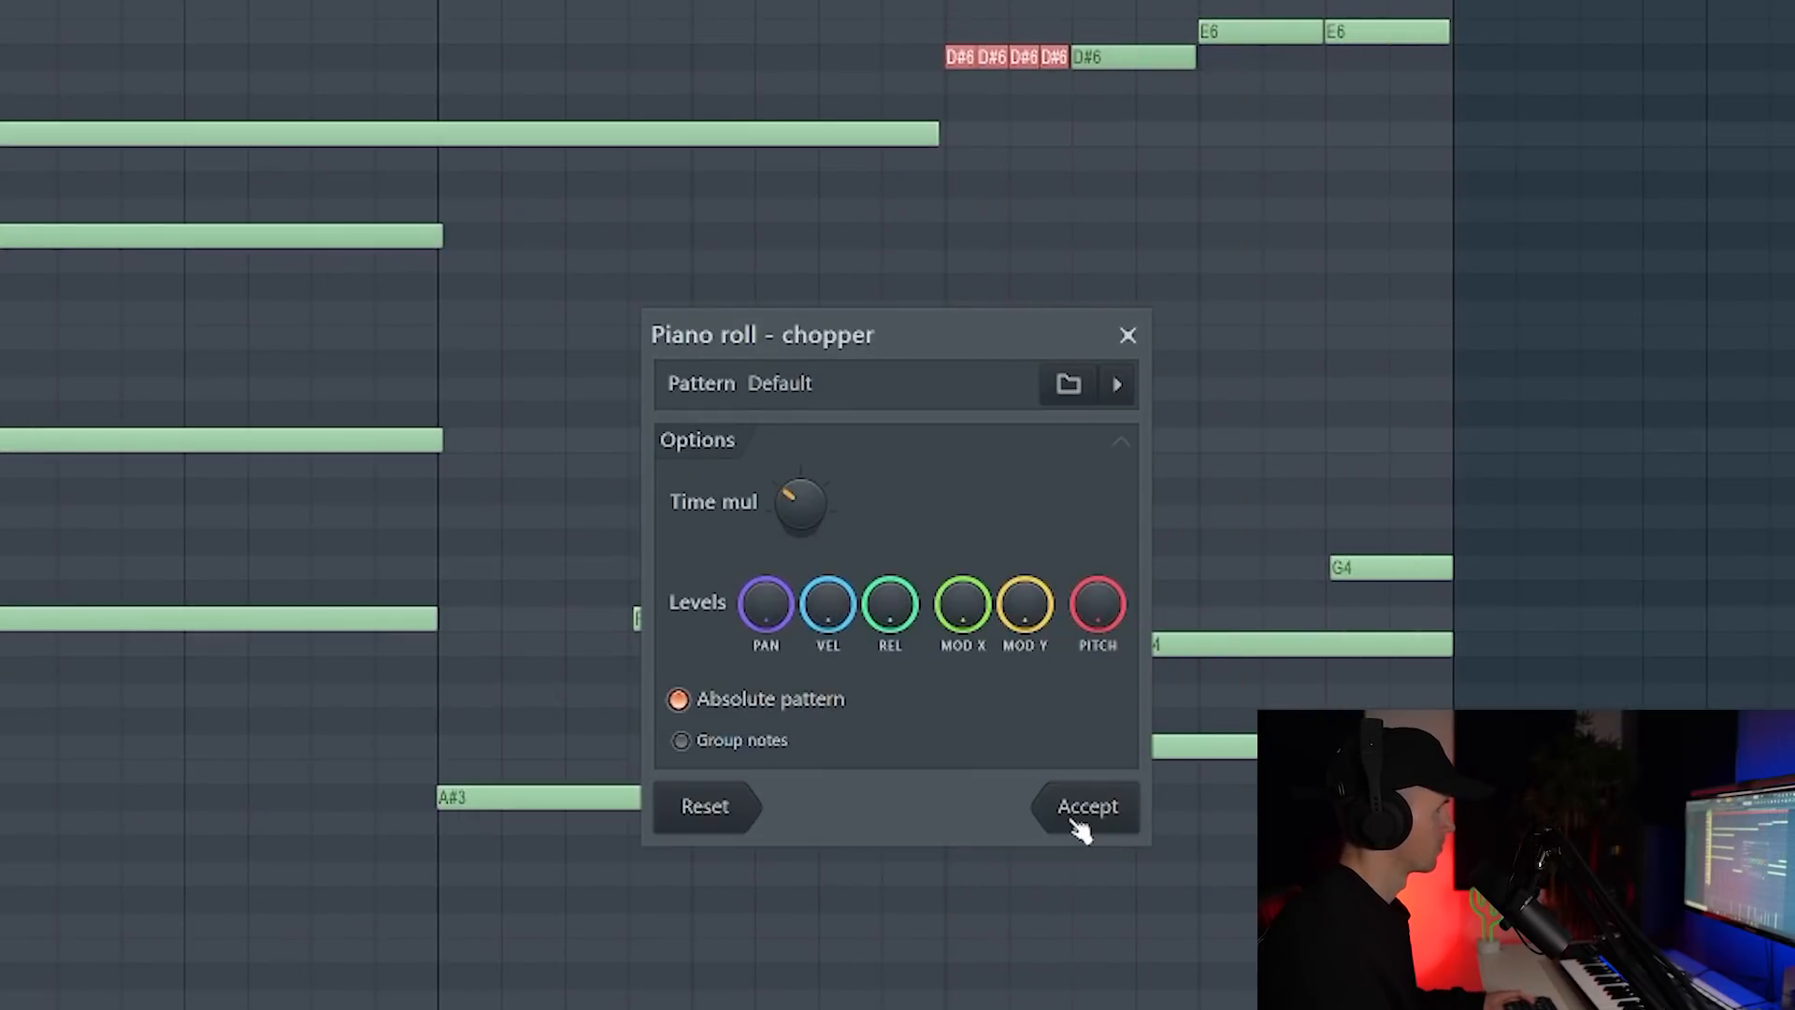
left_click(1082, 822)
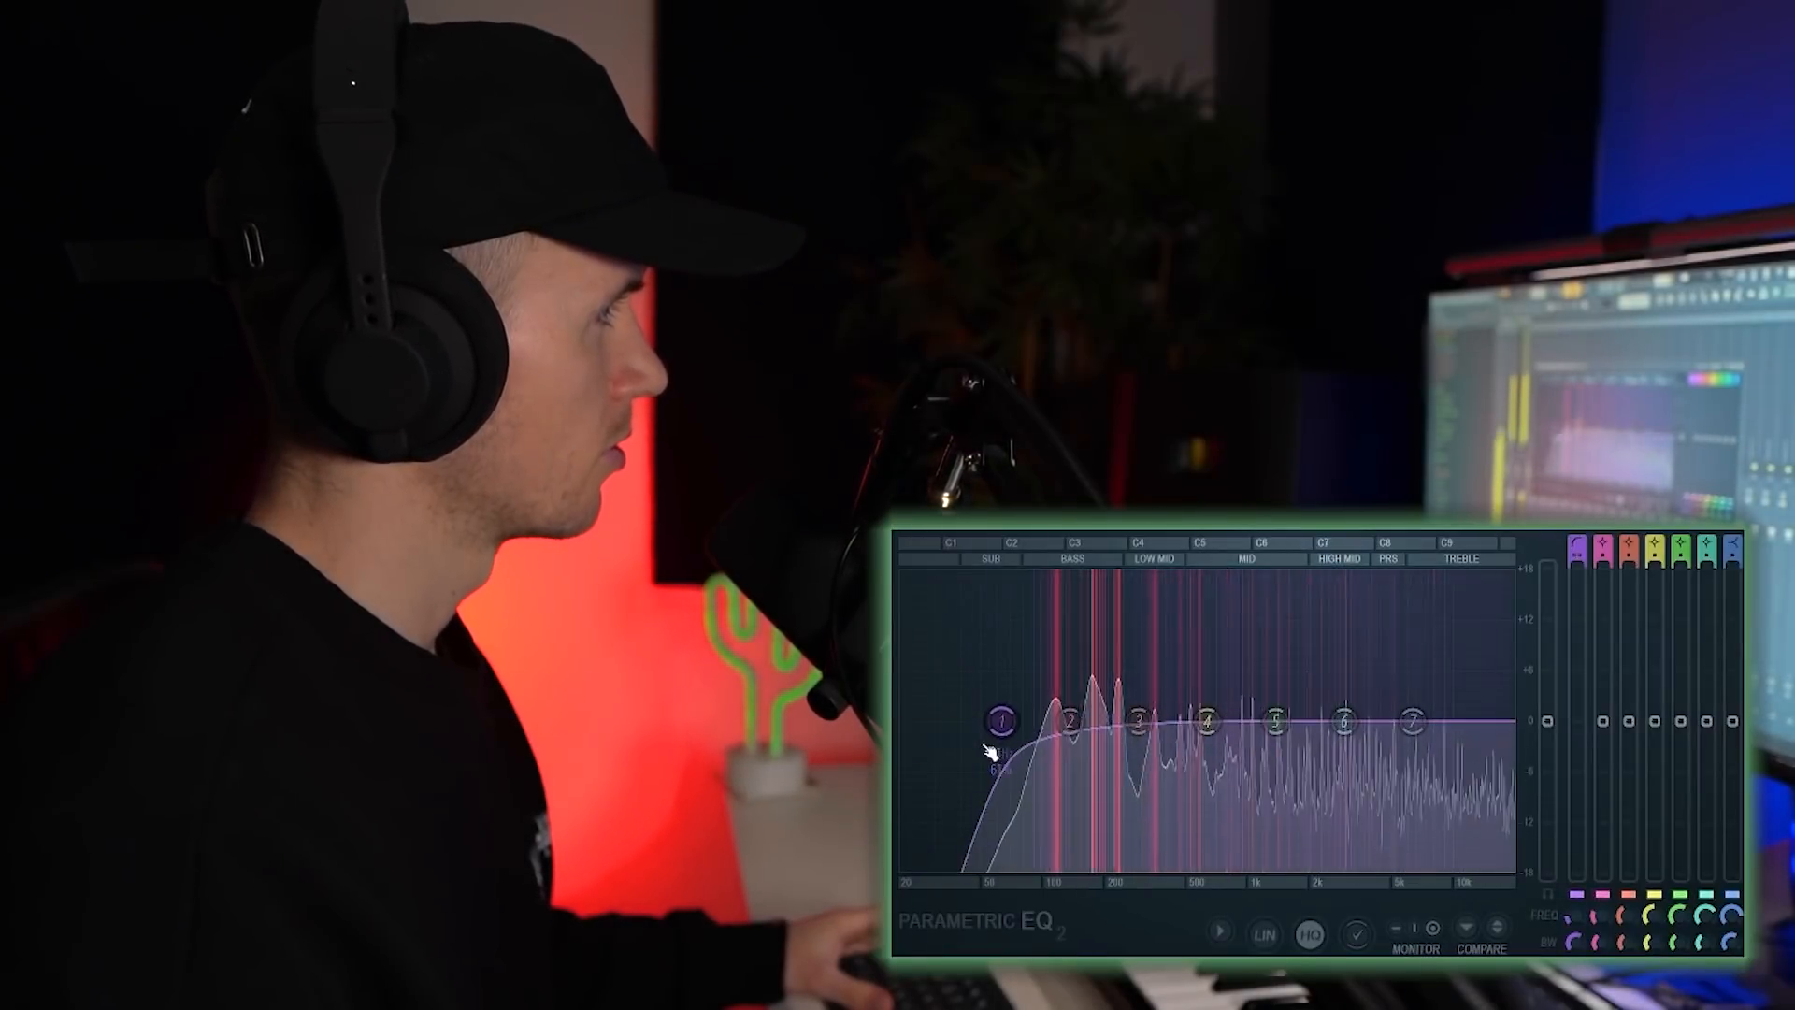
Raise the frequency of the band 1 low cut in Fruity Parametric EQ 2 to roll off the low end.
left_click_drag(1019, 720, 1054, 721)
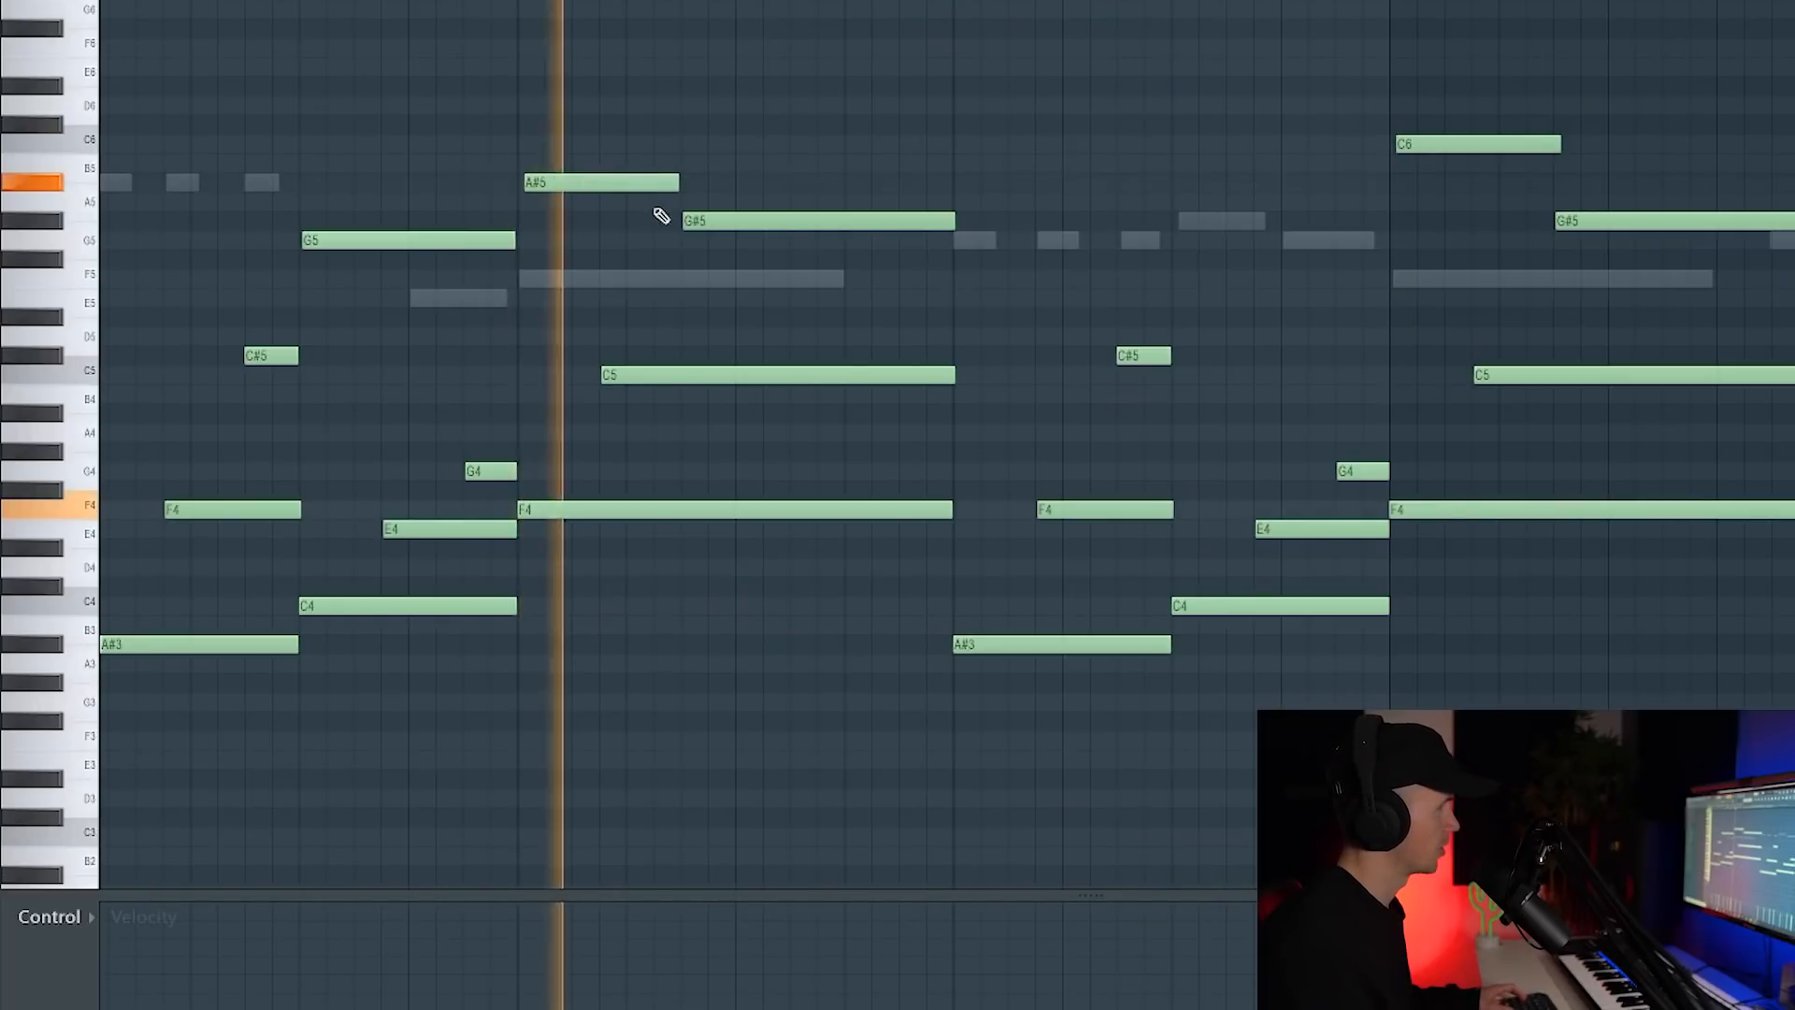
scroll(640, 321, "down", 4)
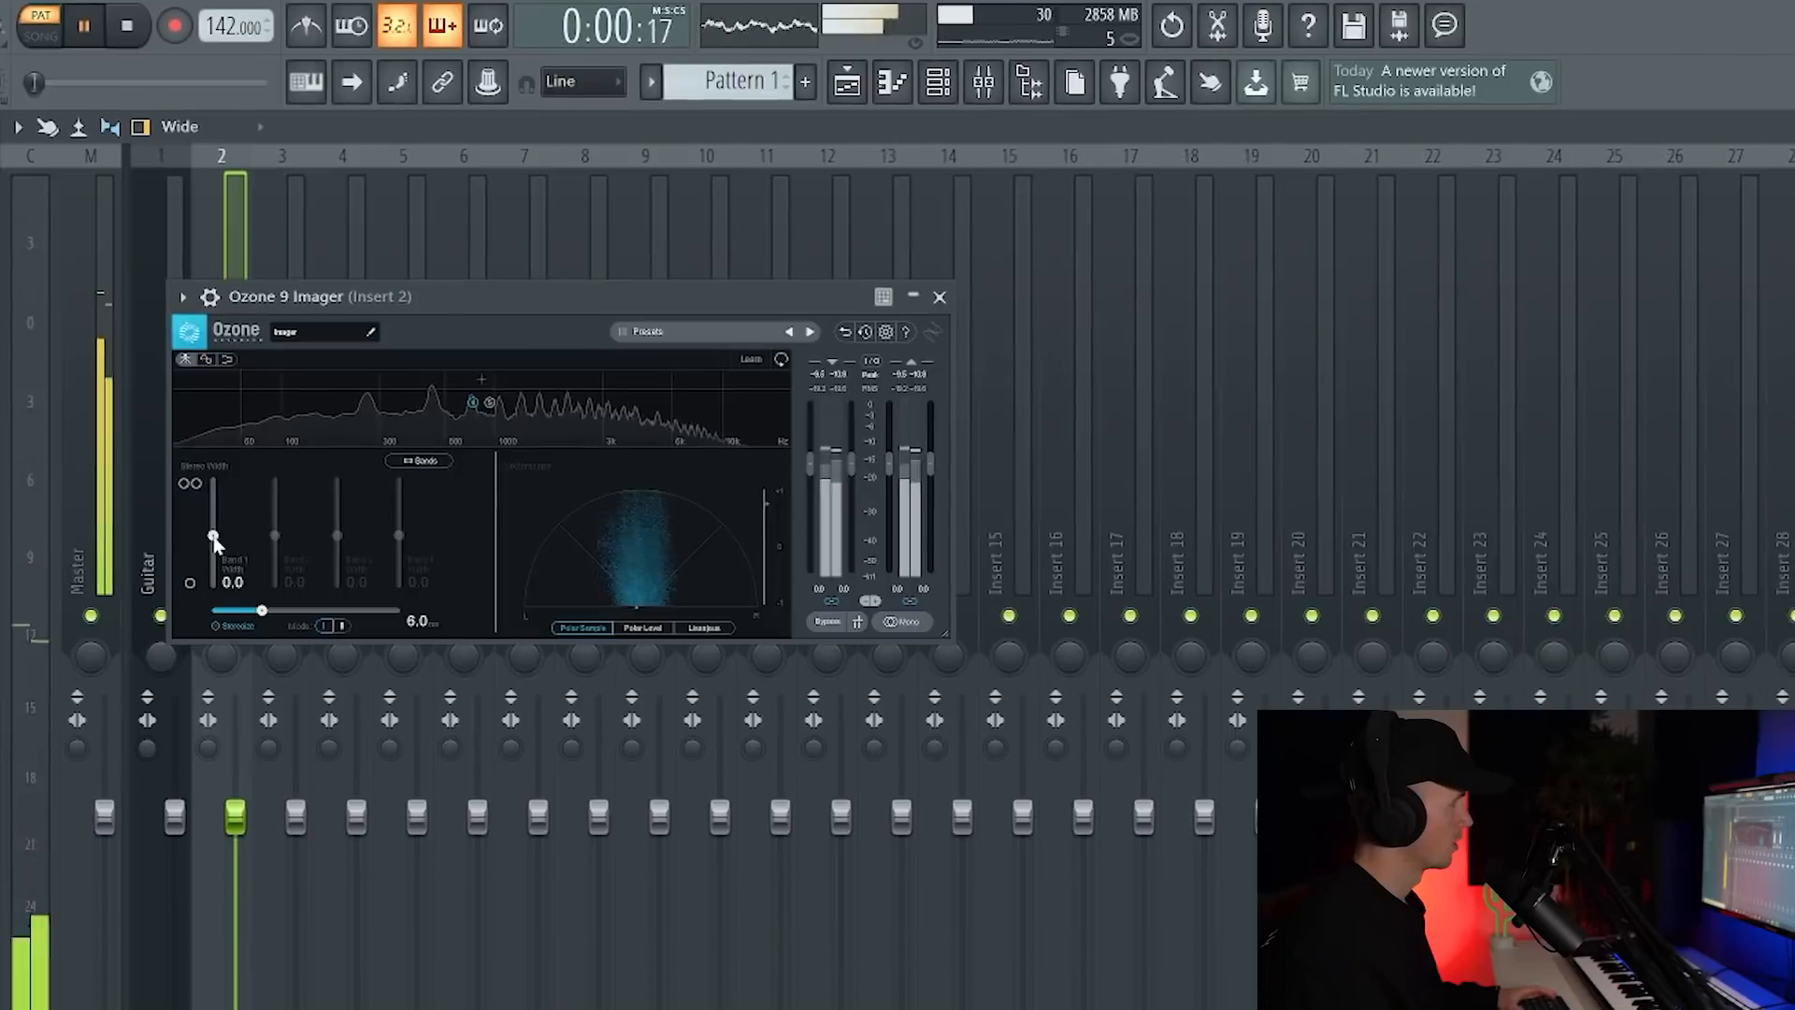
Widen the stereo image of Insert 2 by raising the Band 1 width in Ozone 9 Imager.
left_click_drag(212, 517, 213, 520)
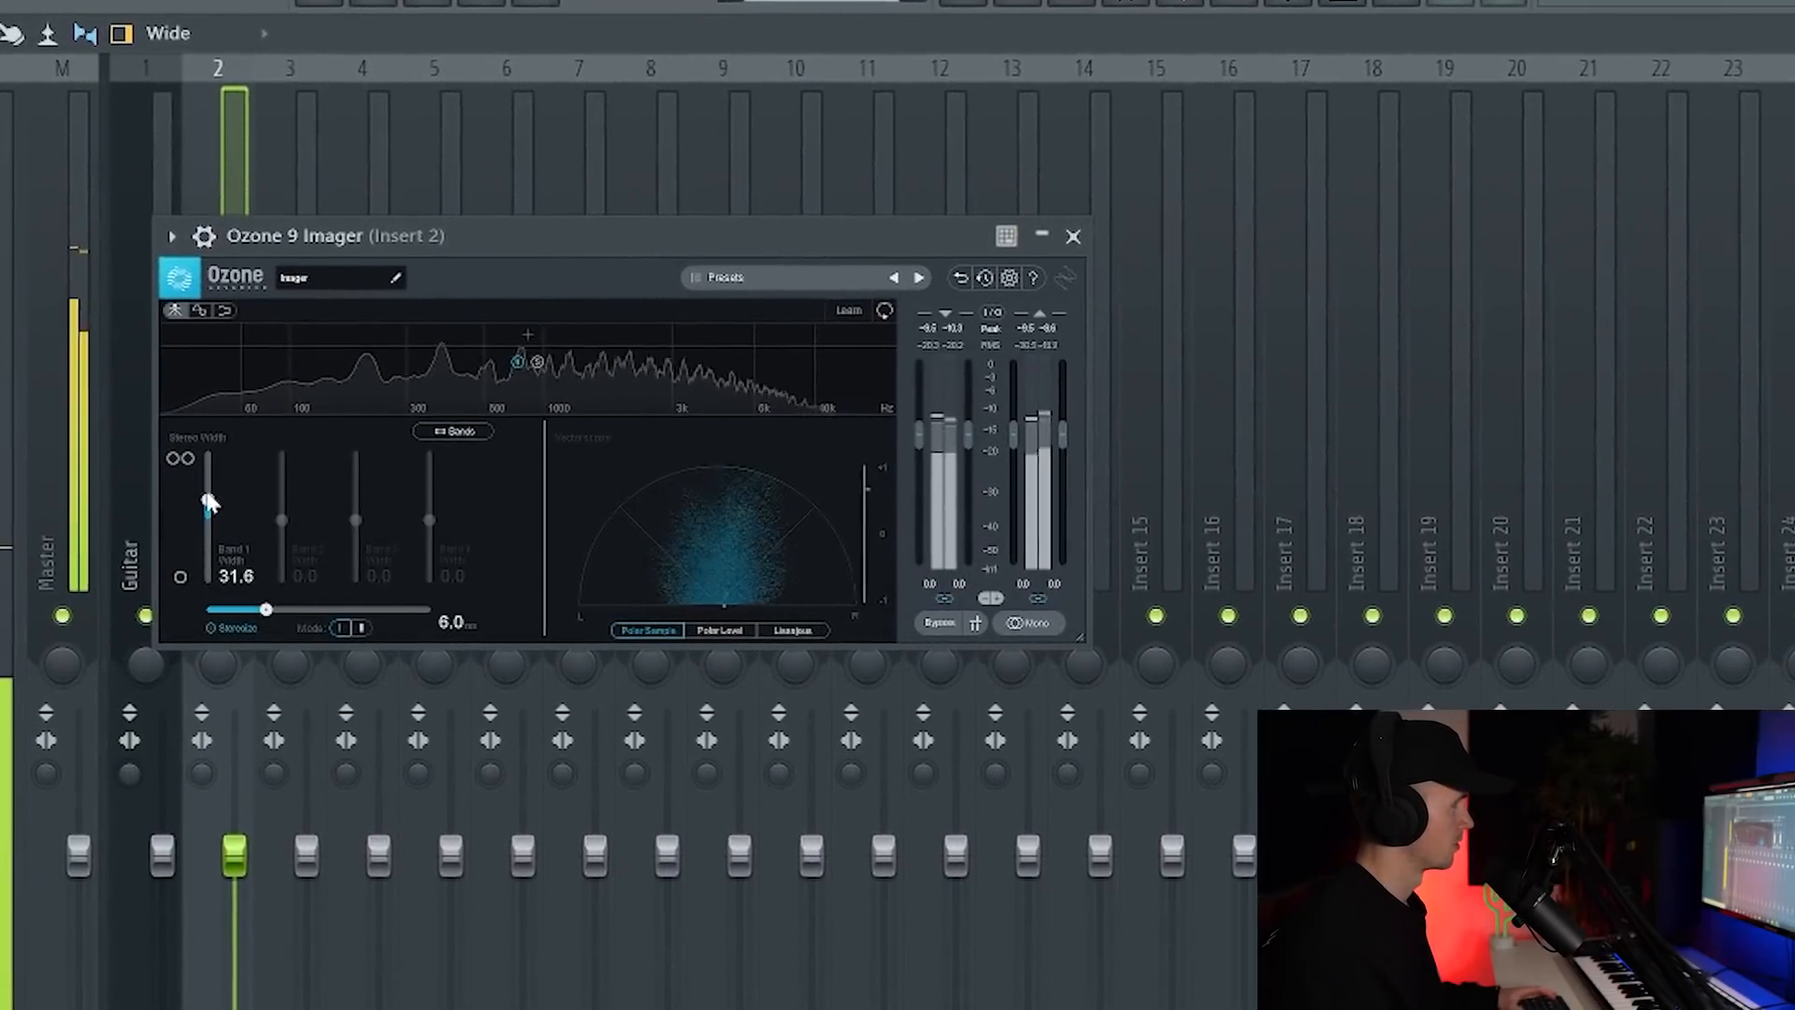
left_click_drag(208, 501, 207, 490)
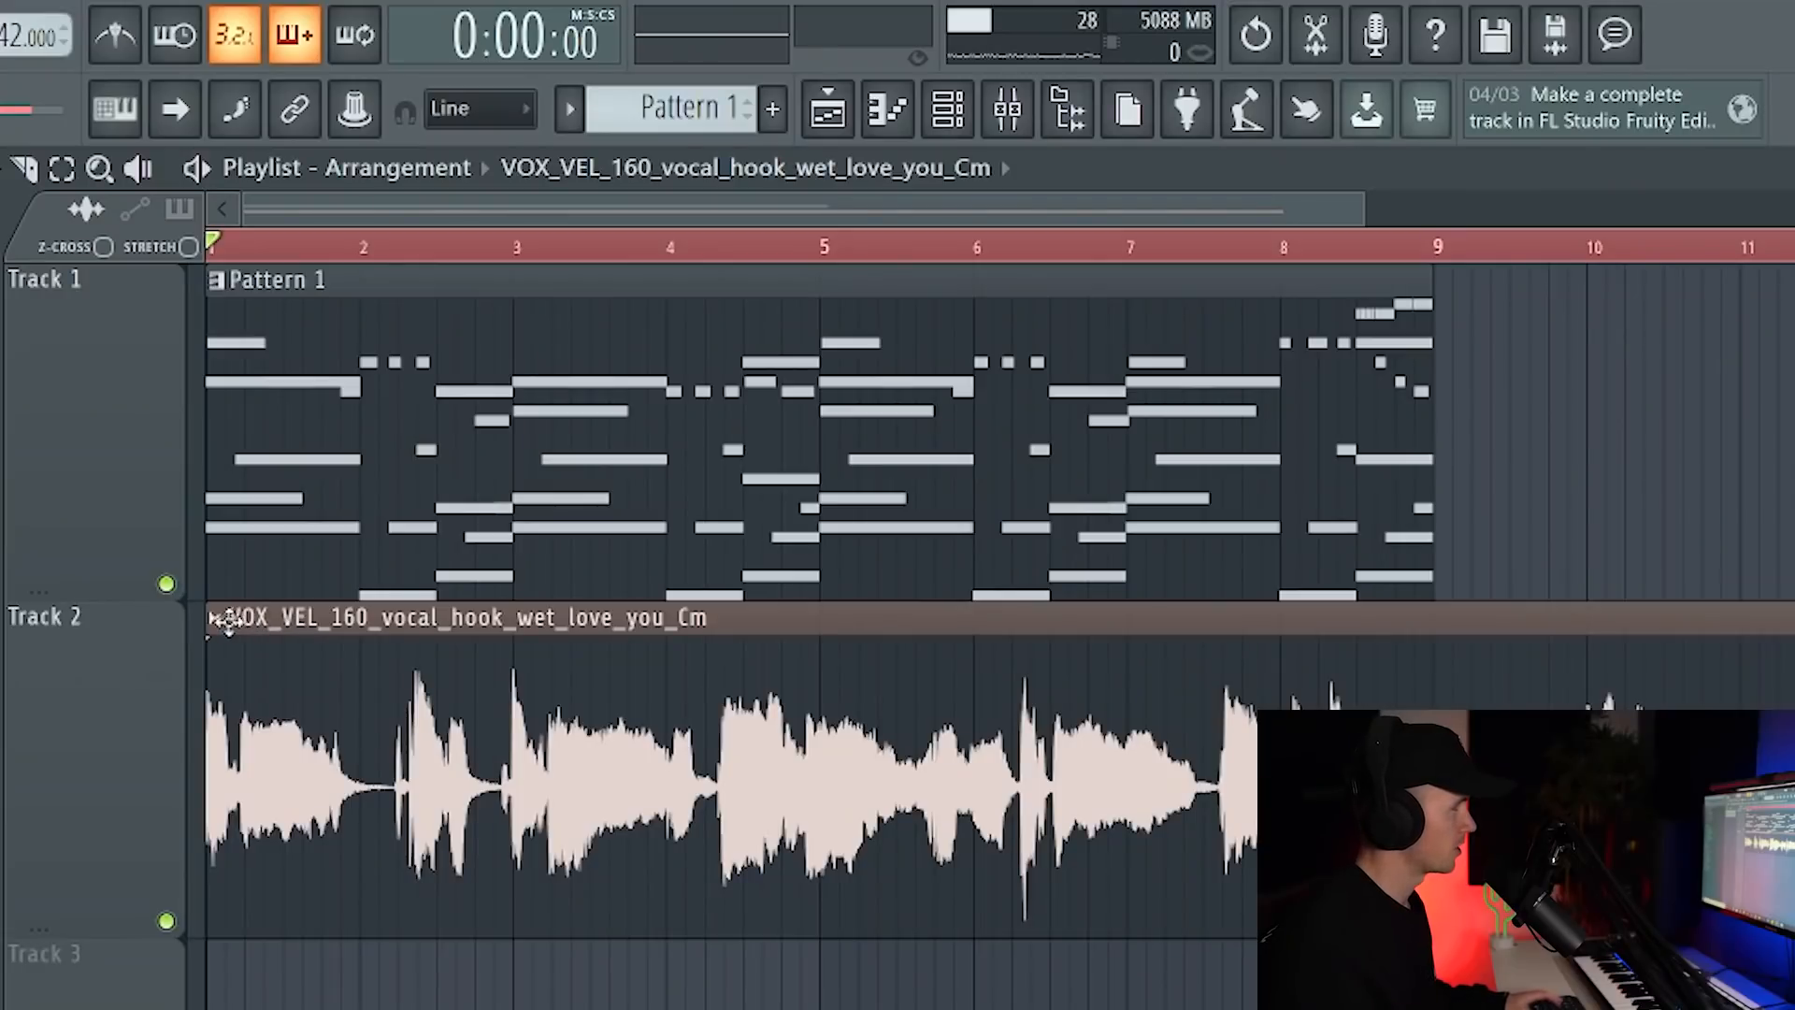
Time-stretch the VOX_VEL_160_vocal_hook_wet_love_you_Cm clip on Track 2 to fit the project tempo and close its channel settings.
left_click(223, 618)
left_click(670, 835)
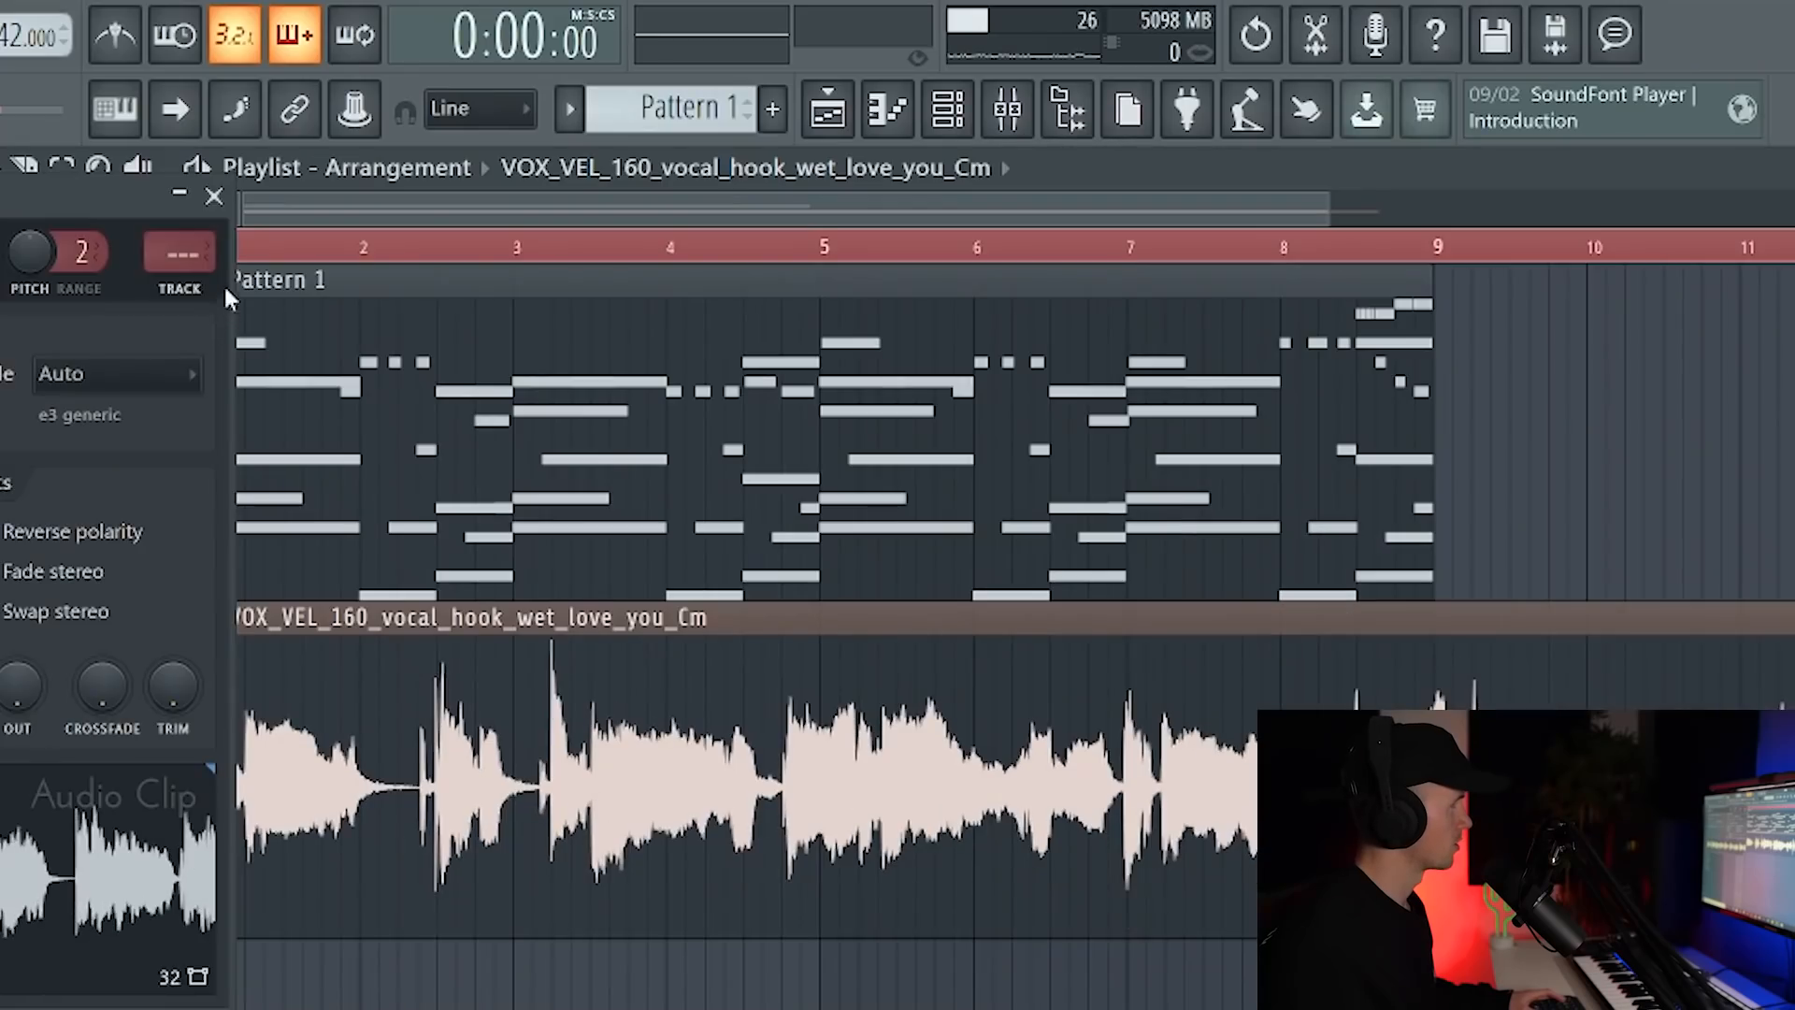
left_click(215, 195)
Play back the arrangement to hear the chopped vocal clips on Track 2 against Pattern 1.
key("space")
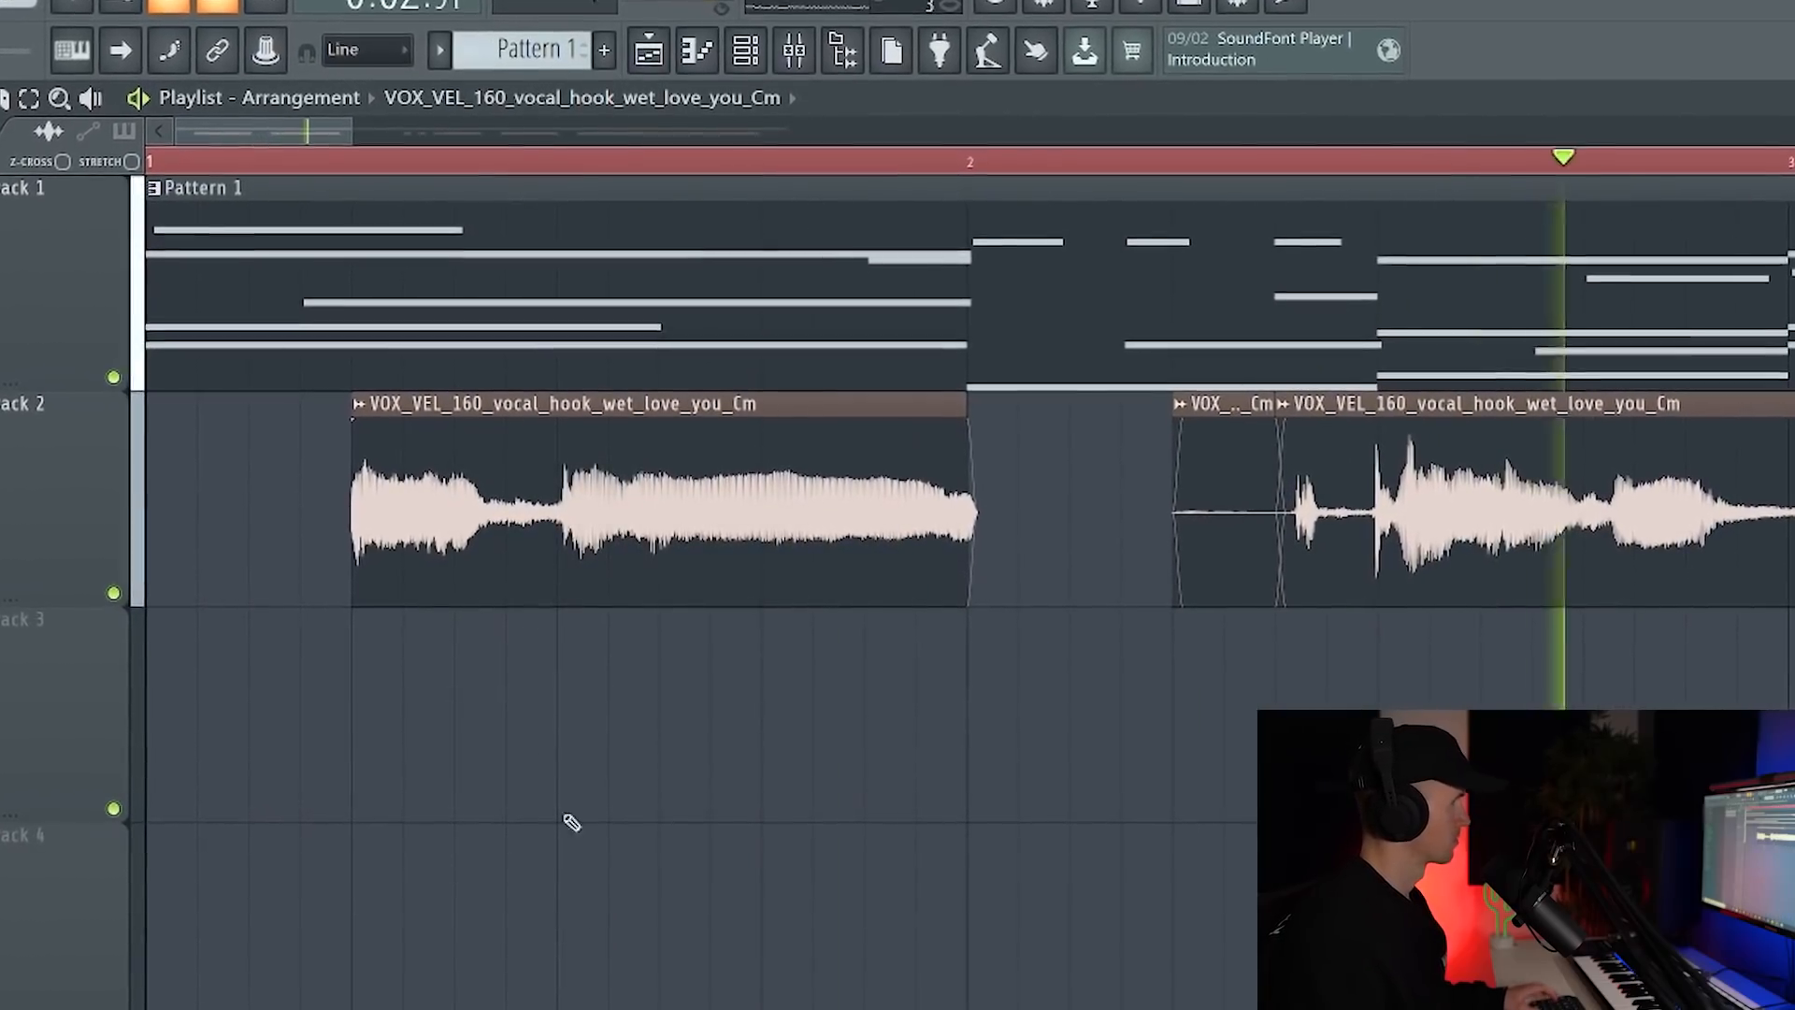
scroll(573, 924, "down", 5)
scroll(576, 922, "down", 5)
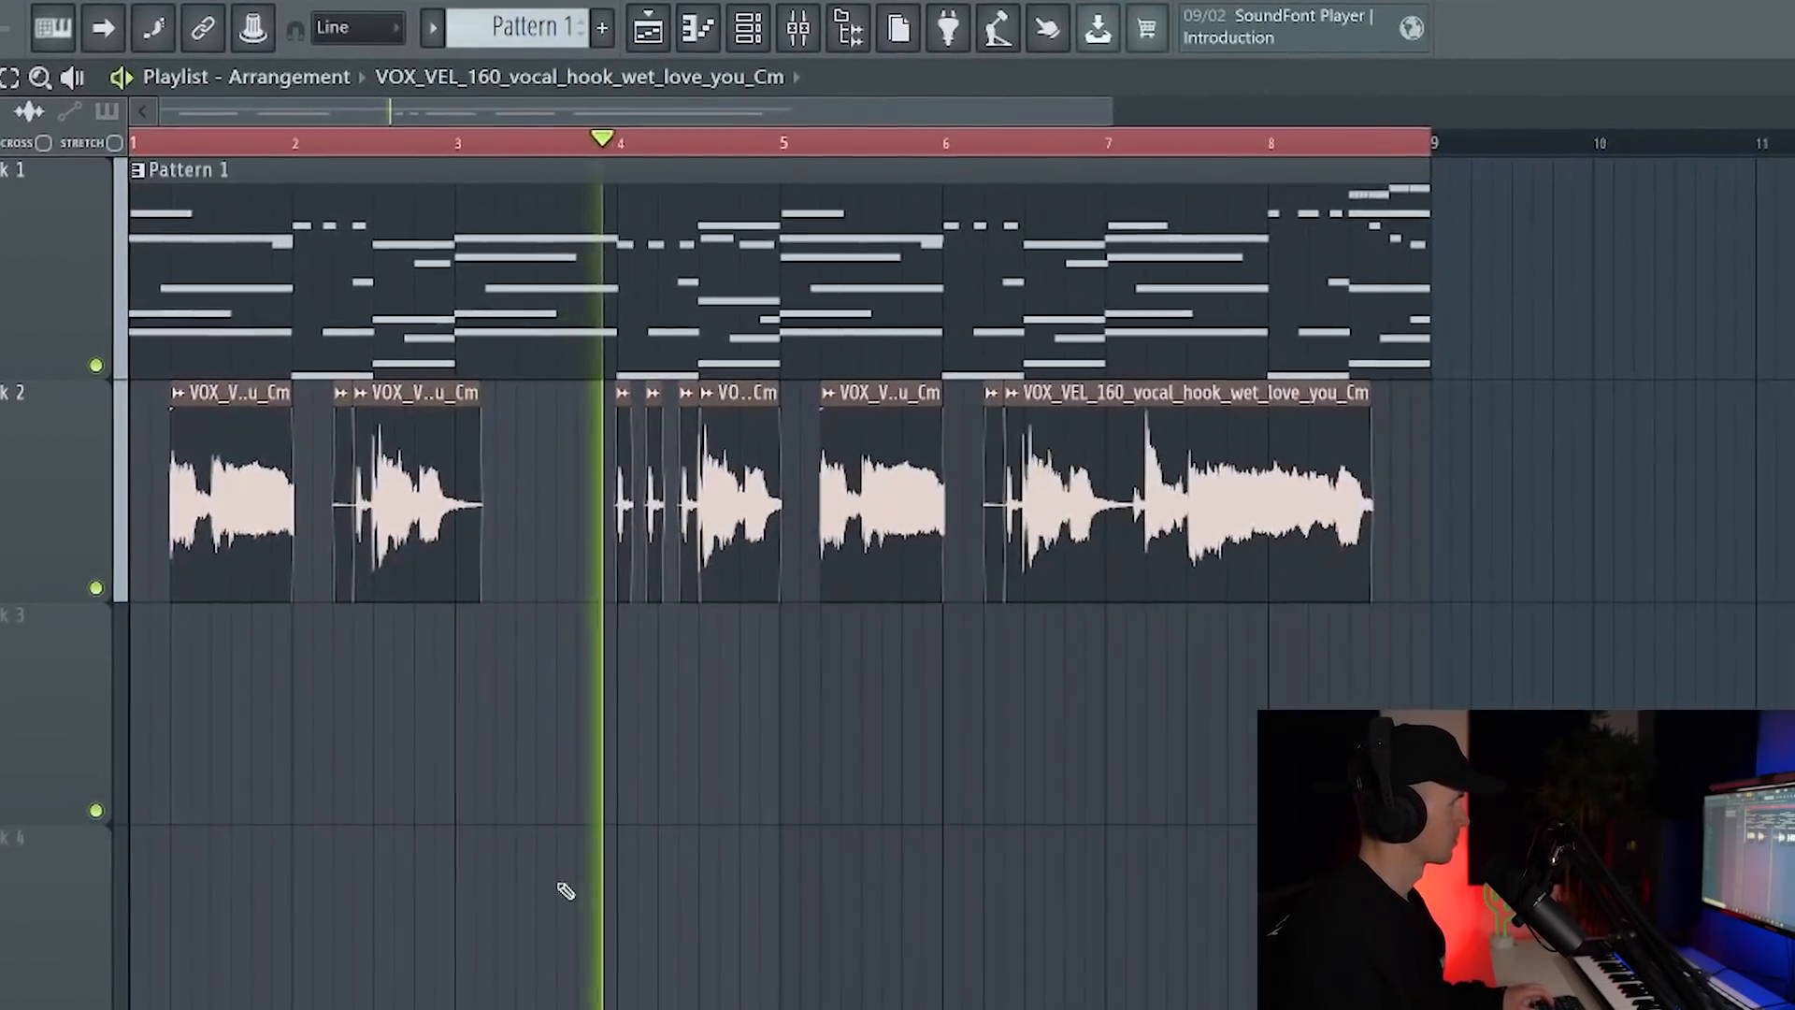
scroll(565, 893, "down", 4)
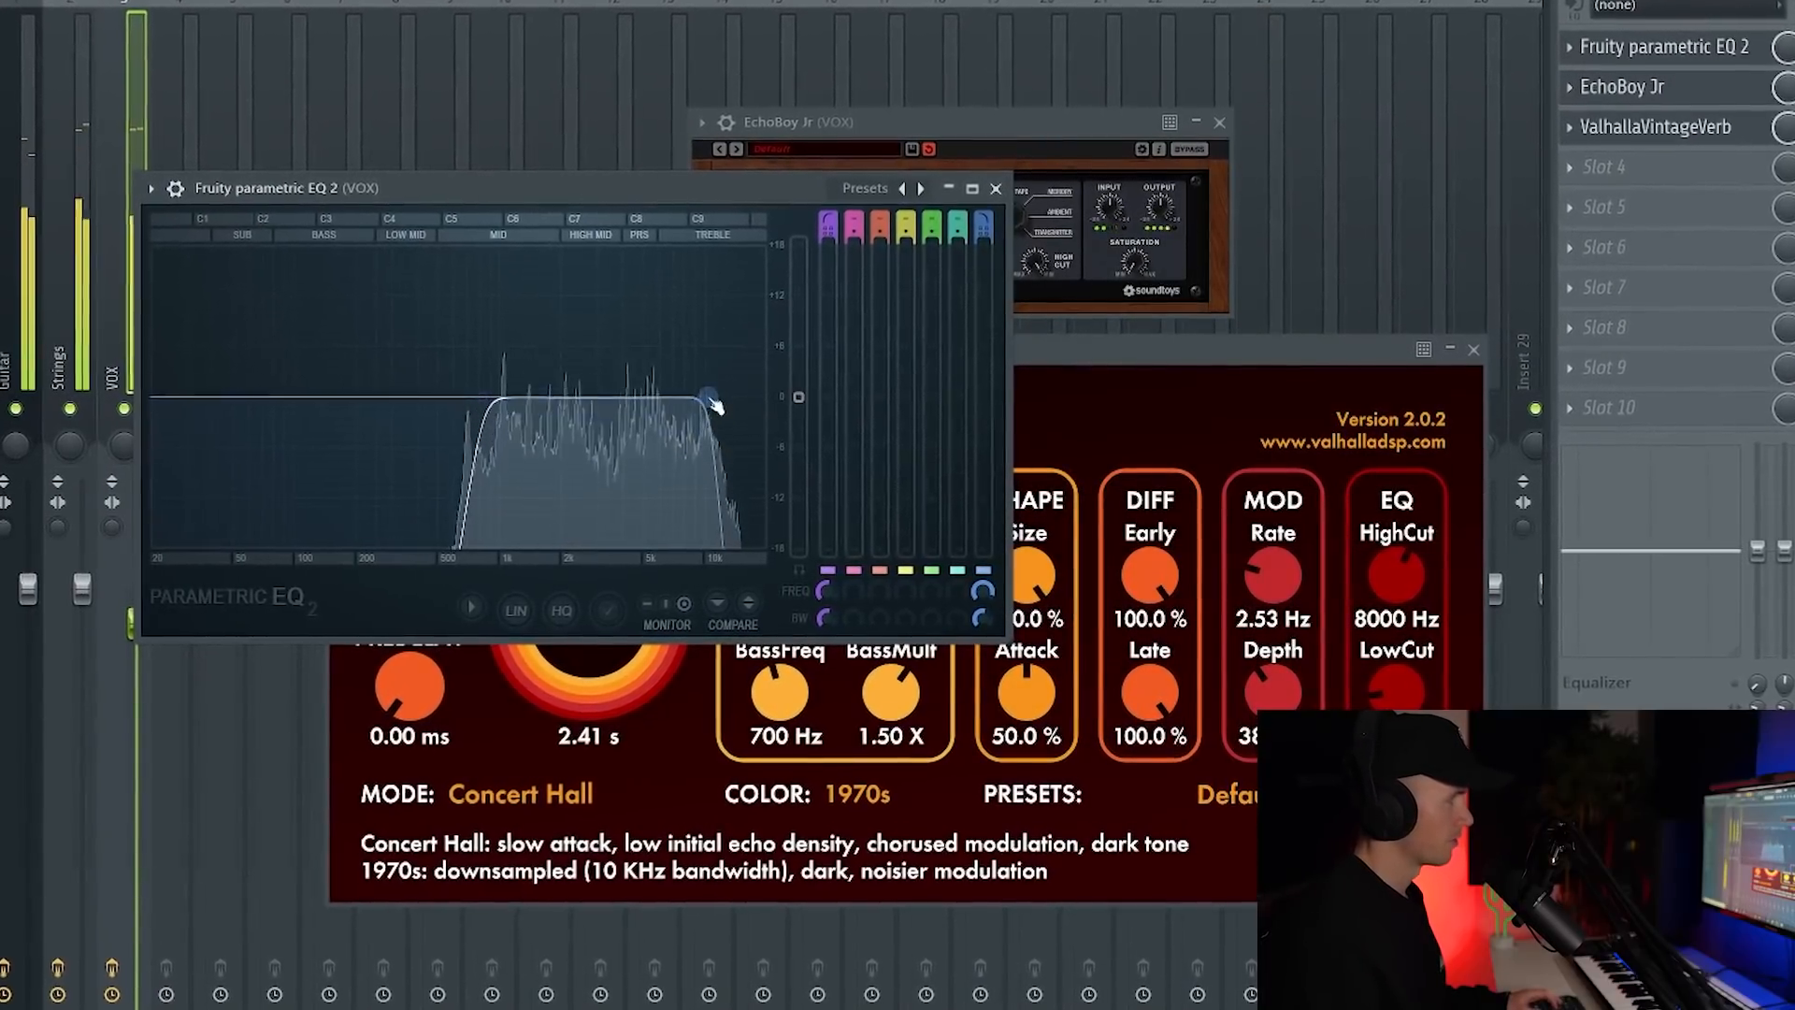
Review the EchoBoy Jr and ValhallaVintageVerb settings on the VOX mixer track.
left_click(1030, 115)
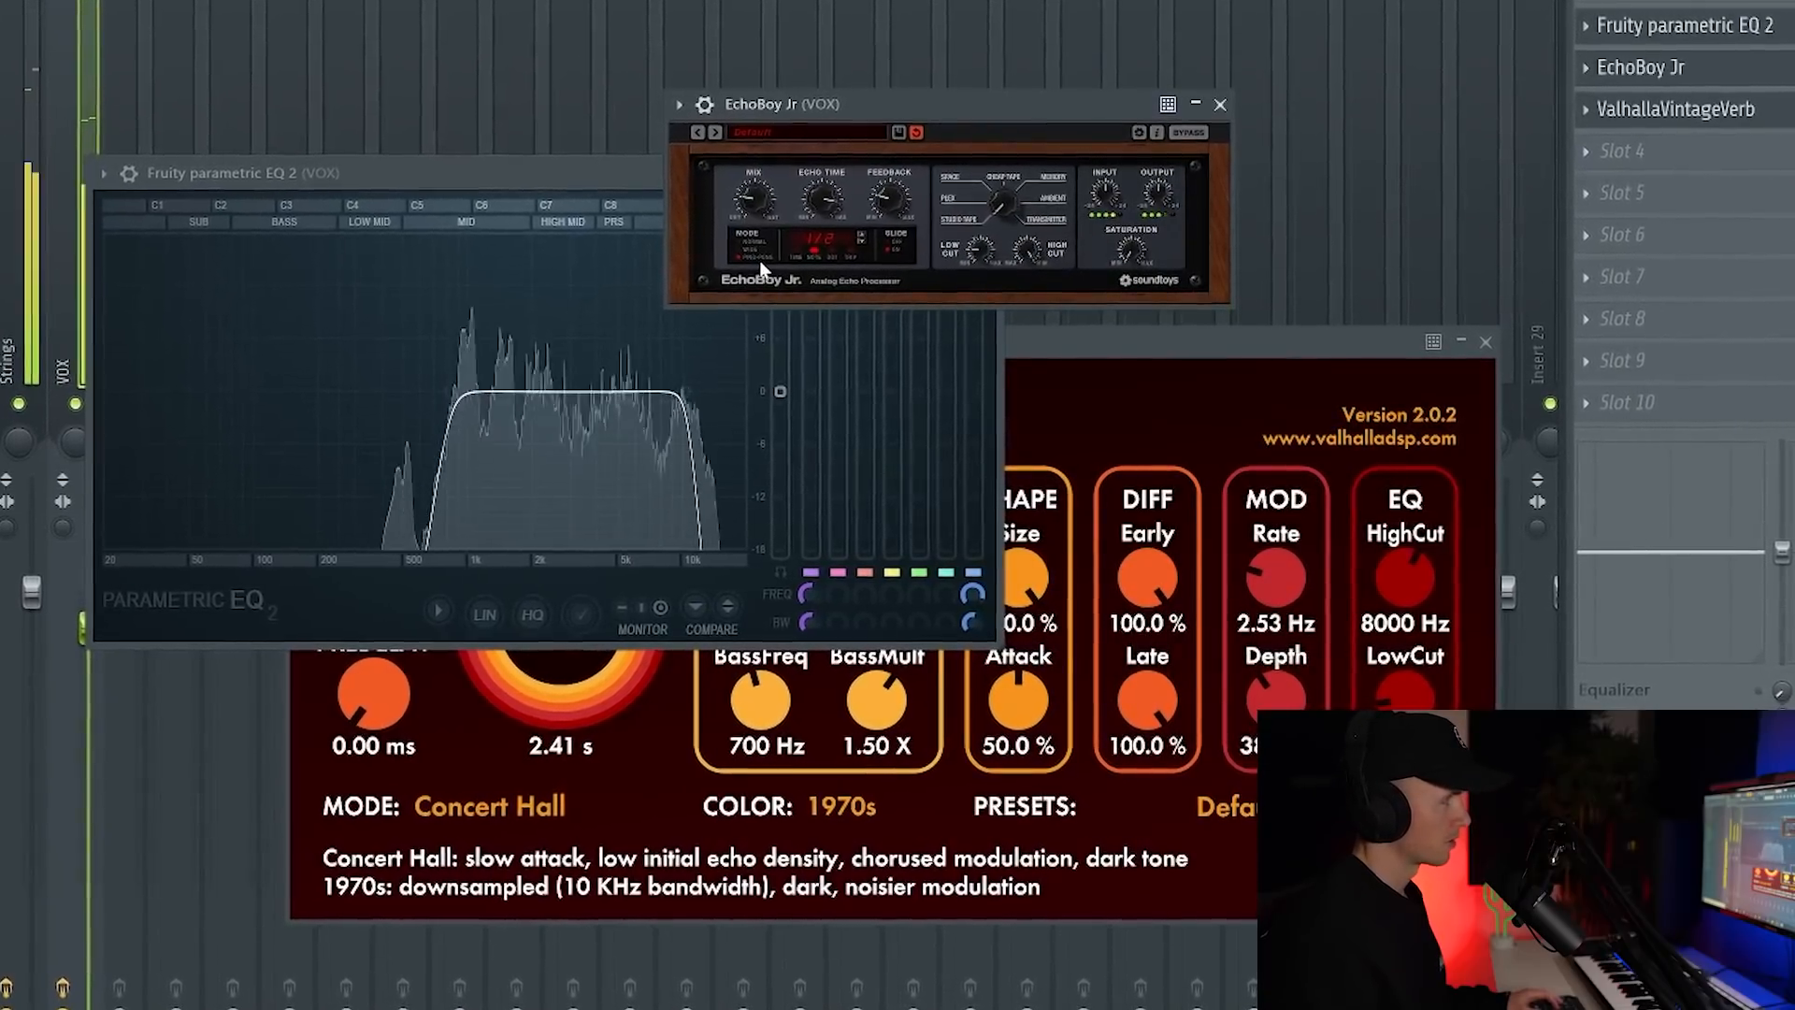
left_click(1053, 341)
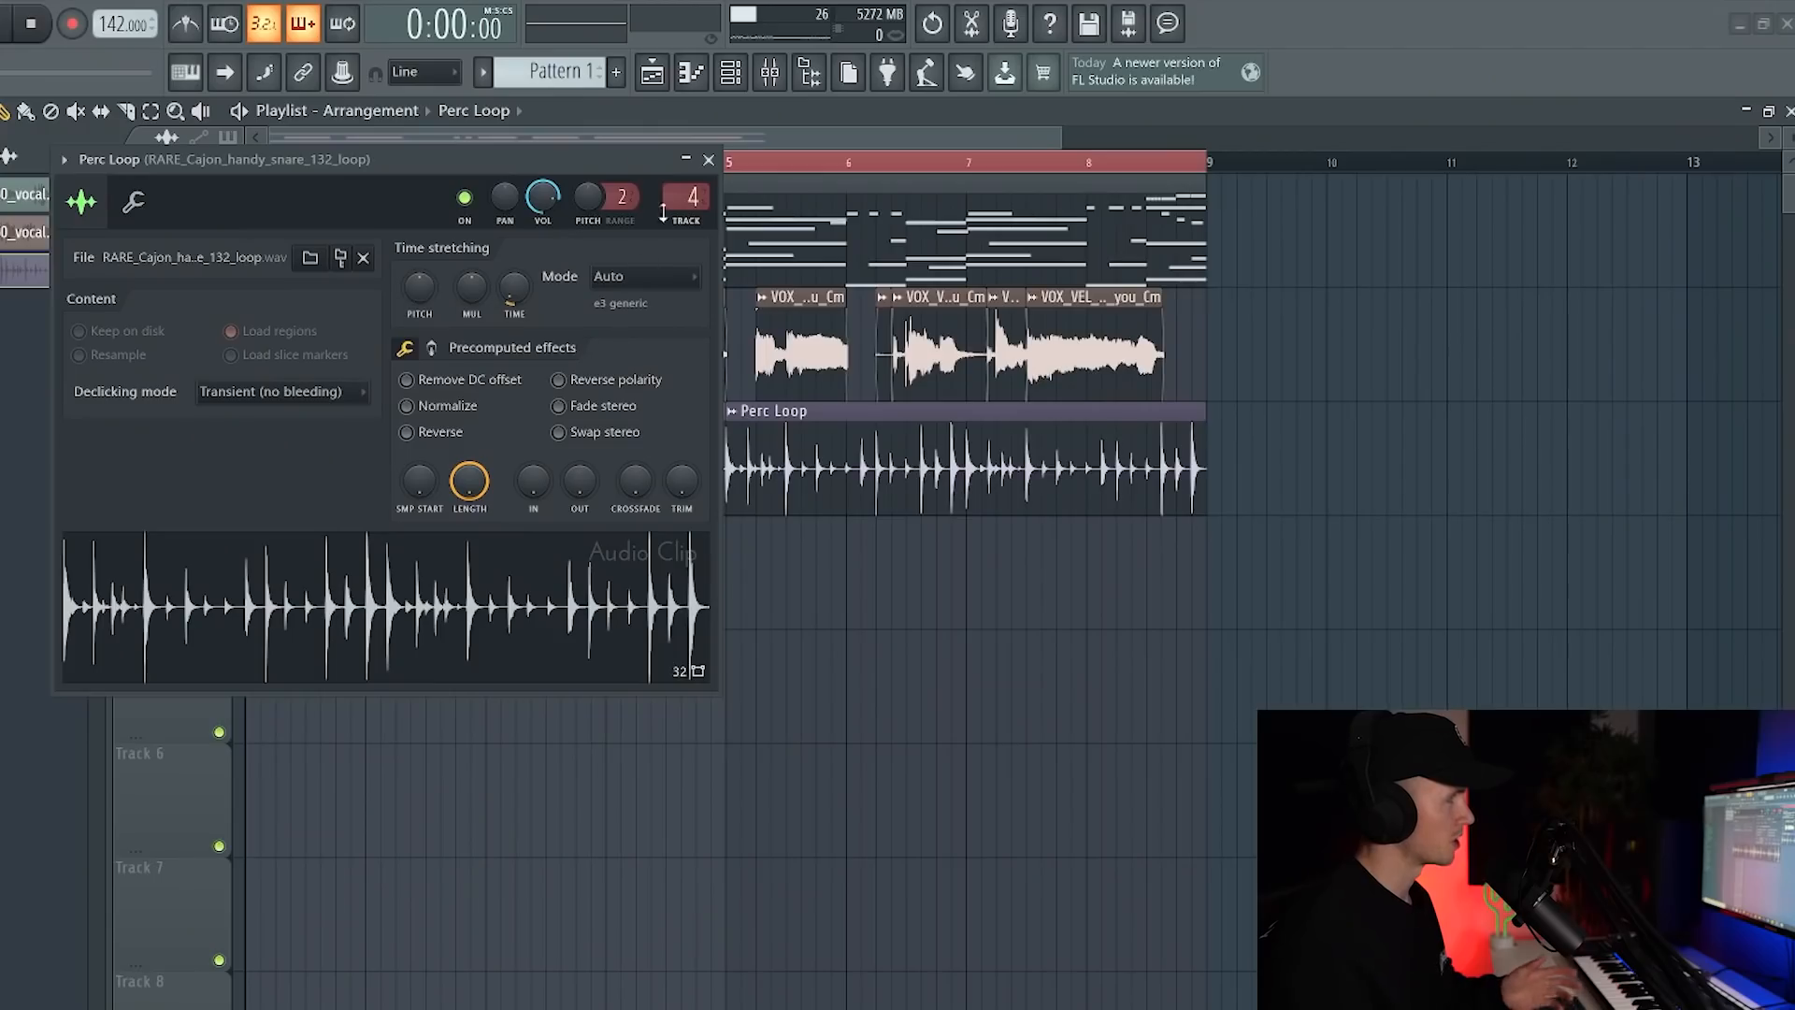
Close the Perc Loop channel settings and open the mixer.
left_click(713, 163)
left_click(770, 73)
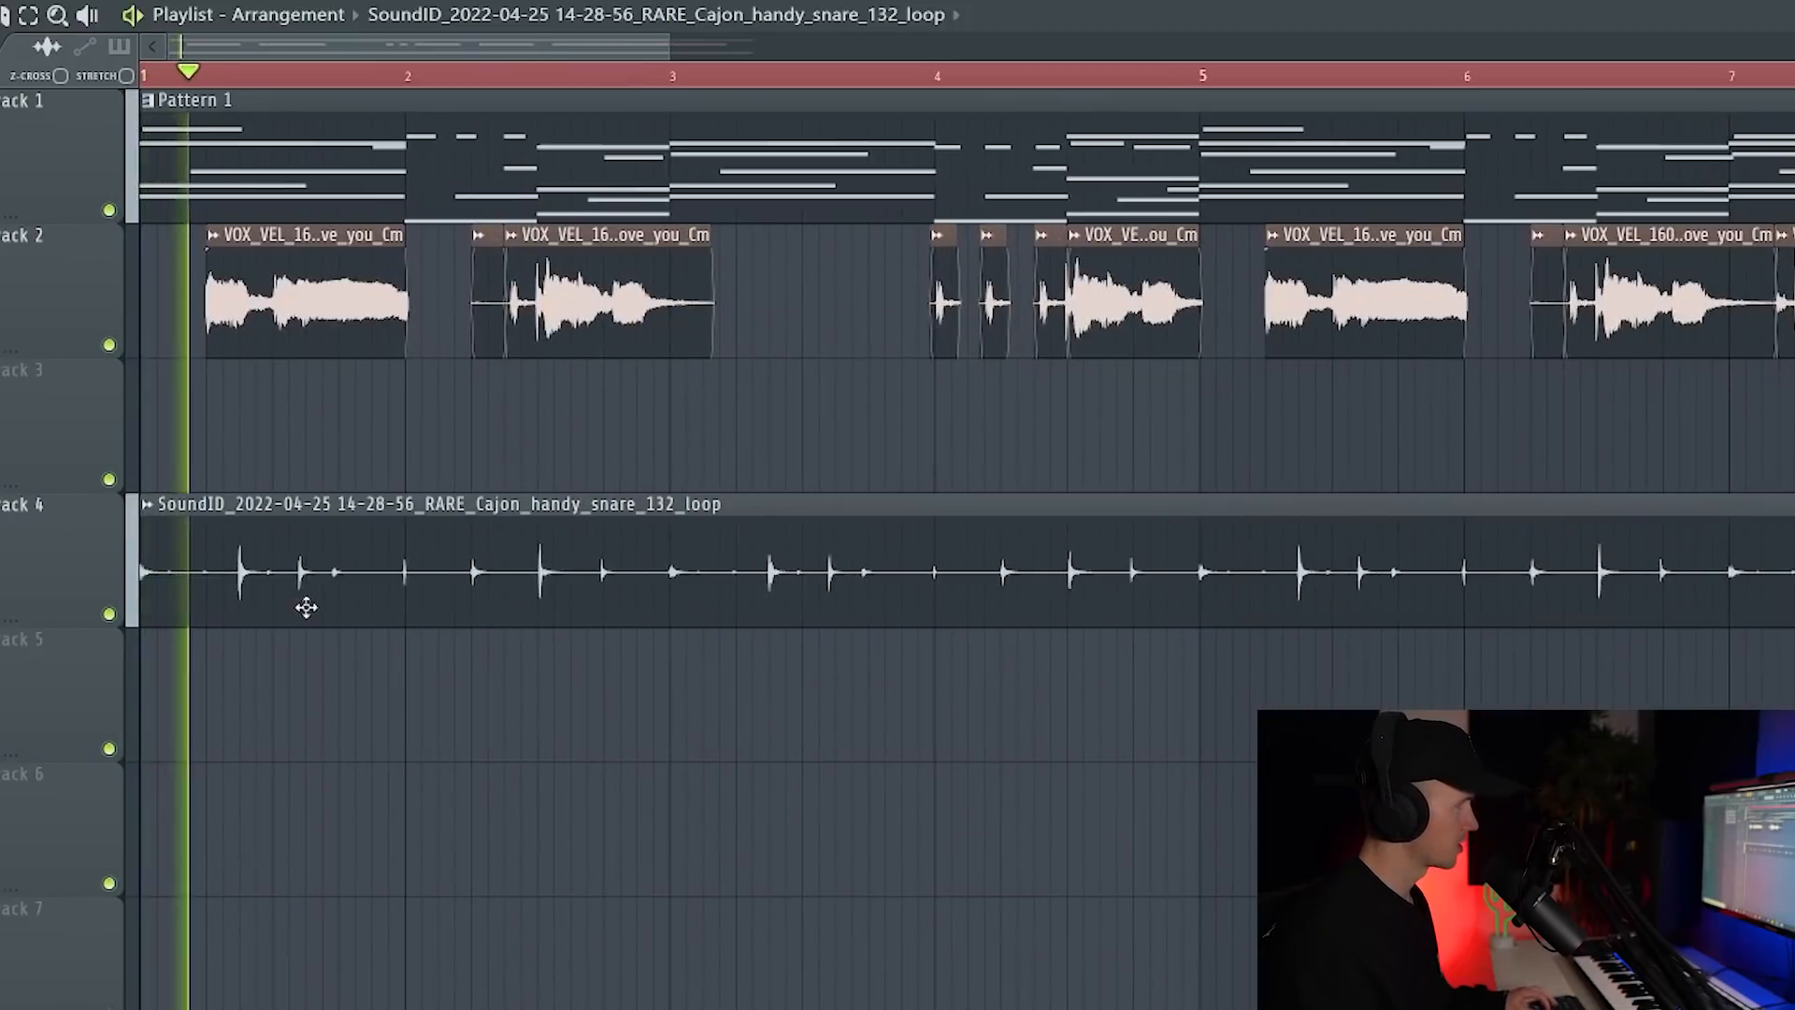
Shift the short percussion-loop slice in the second half of bar 2 on Track 4 slightly later.
scroll(306, 607, "down", 3)
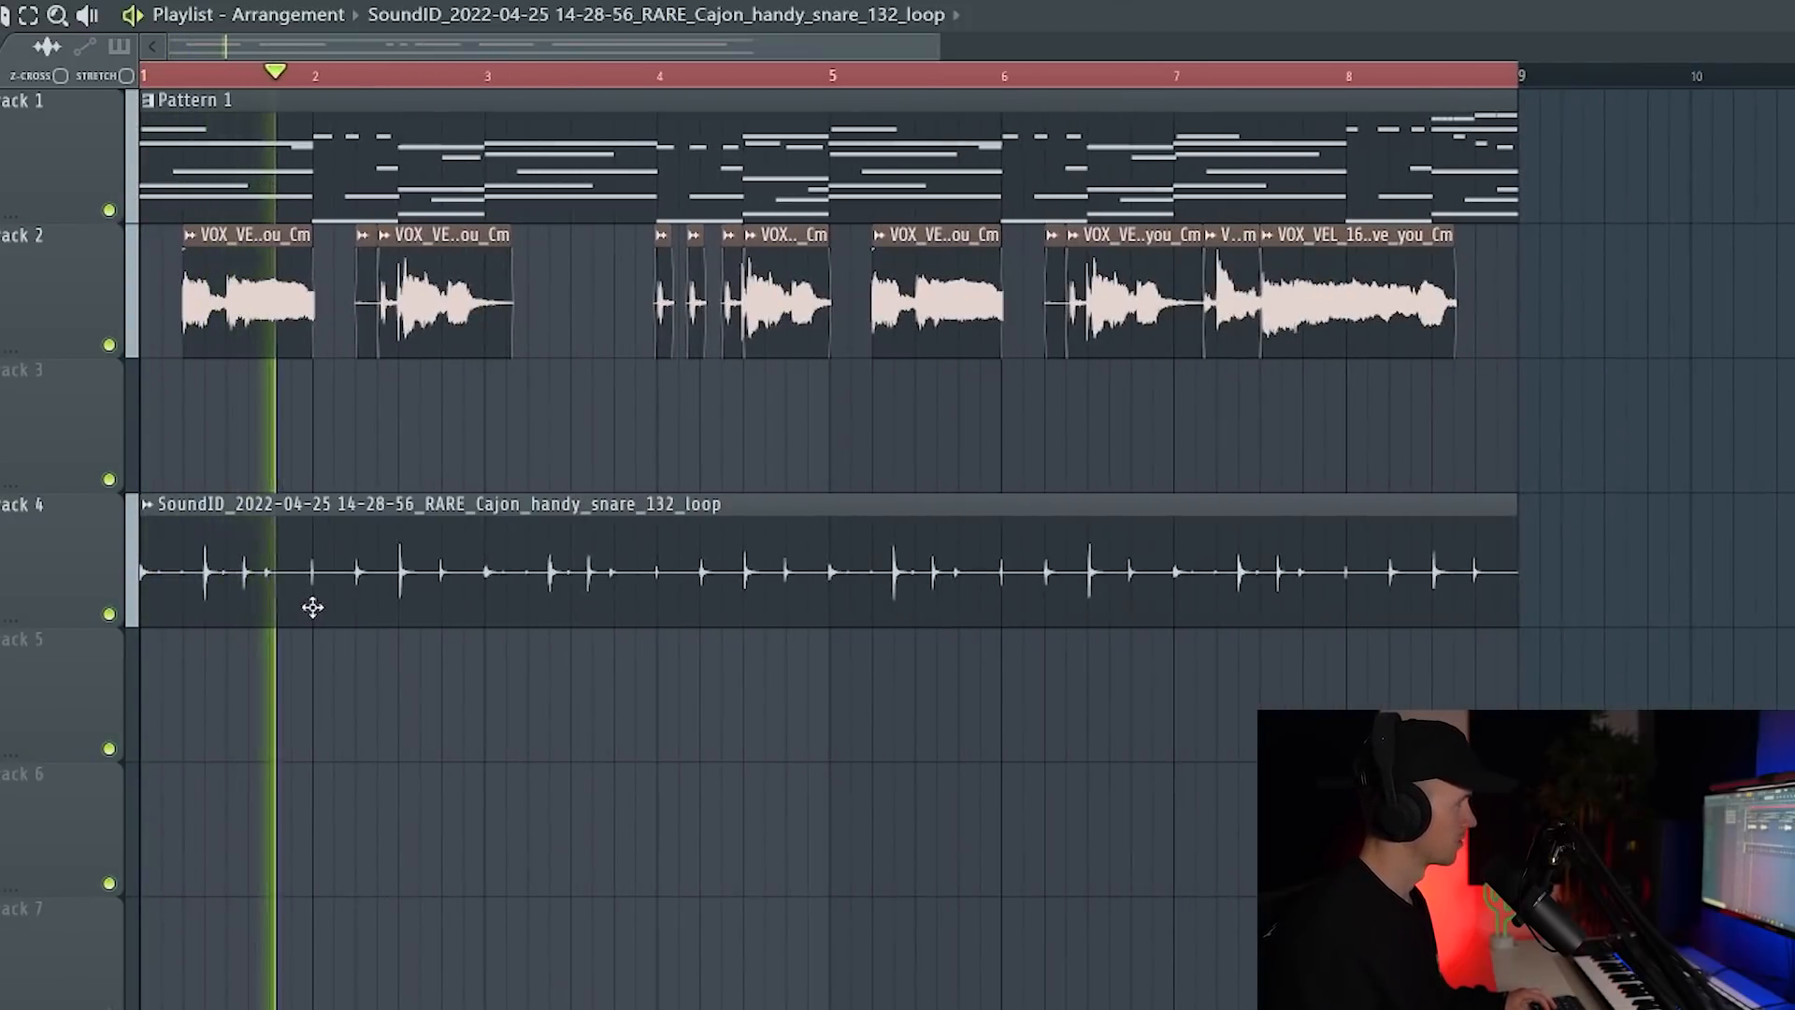
scroll(316, 595, "up", 3)
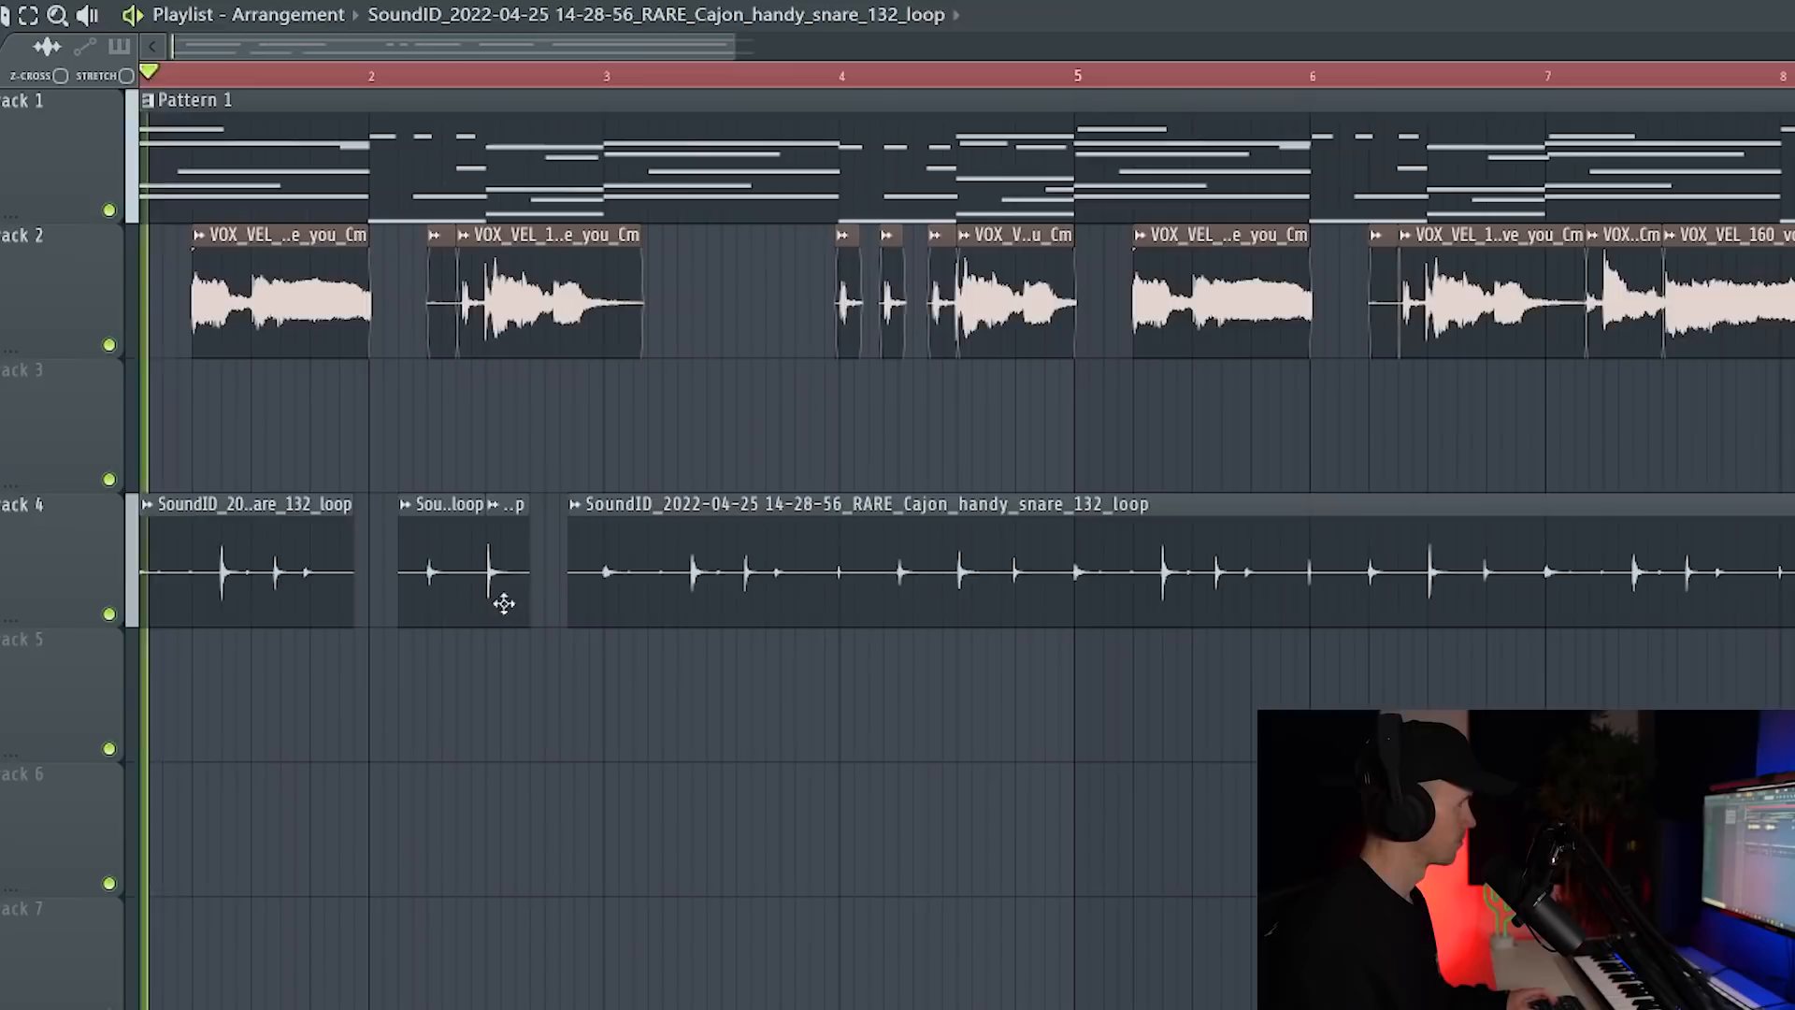
scroll(502, 601, "up", 3)
left_click_drag(502, 601, 535, 601)
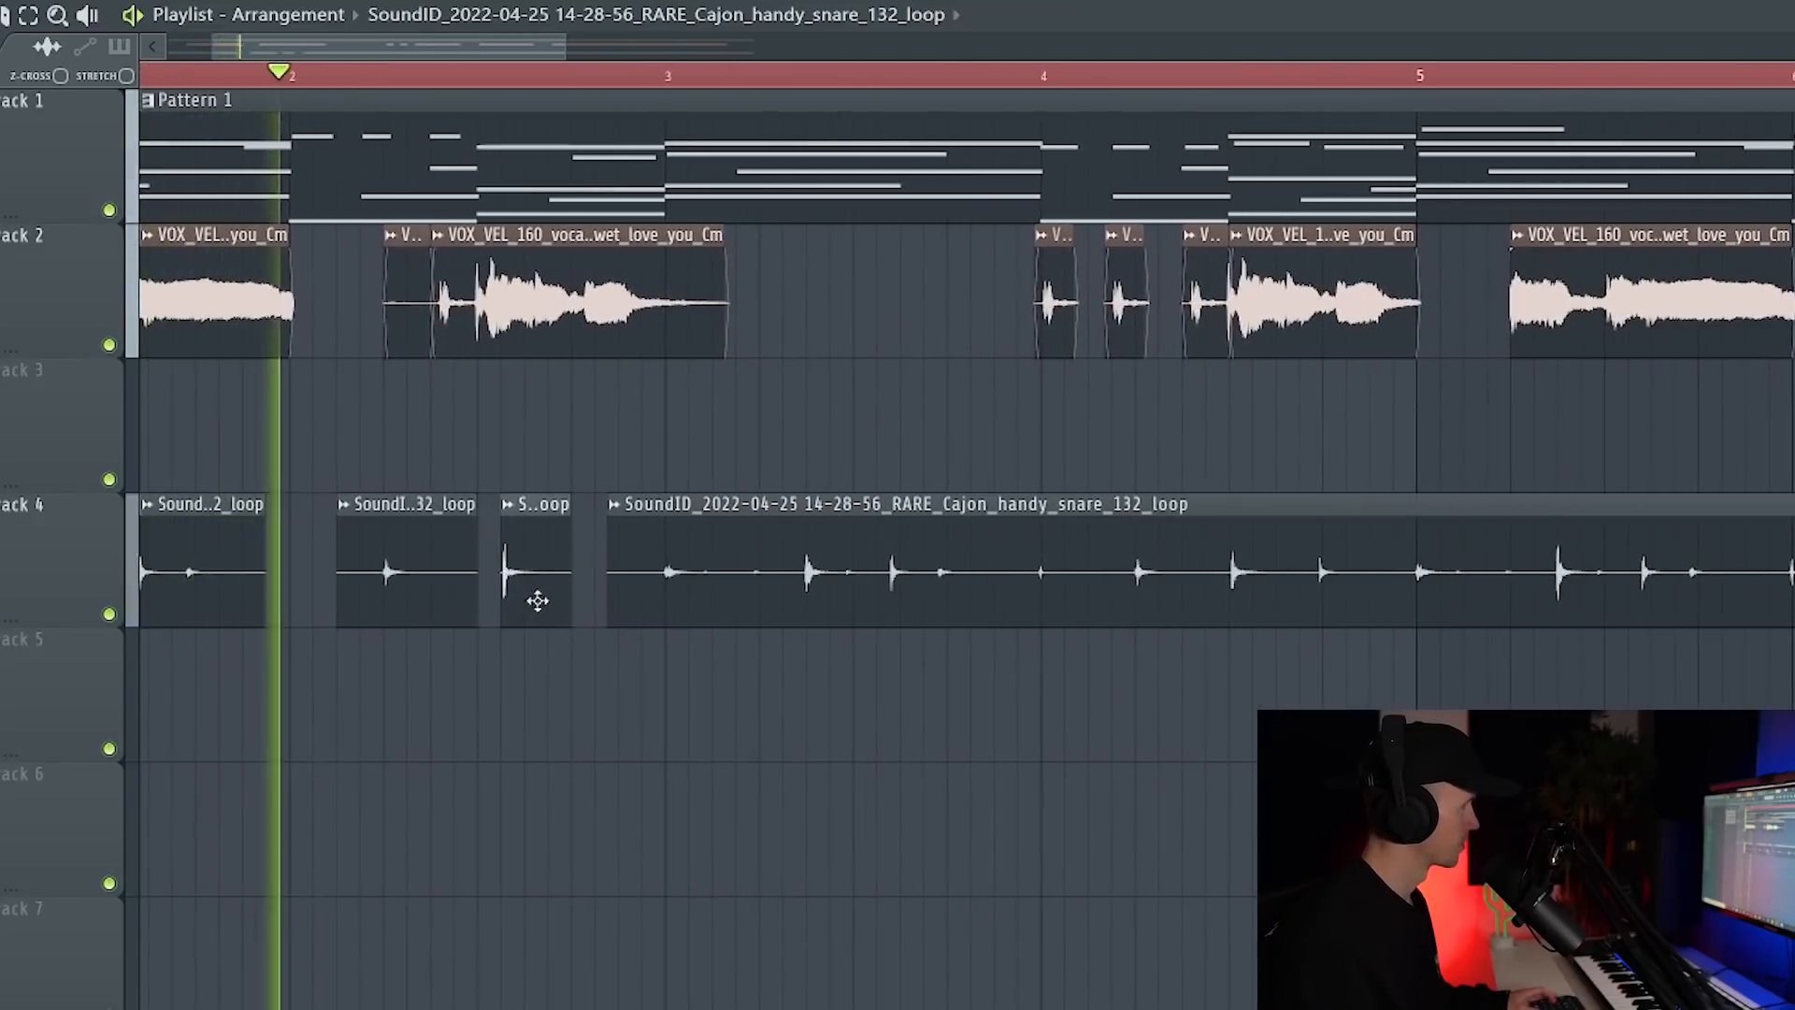
scroll(660, 788, "down", 2)
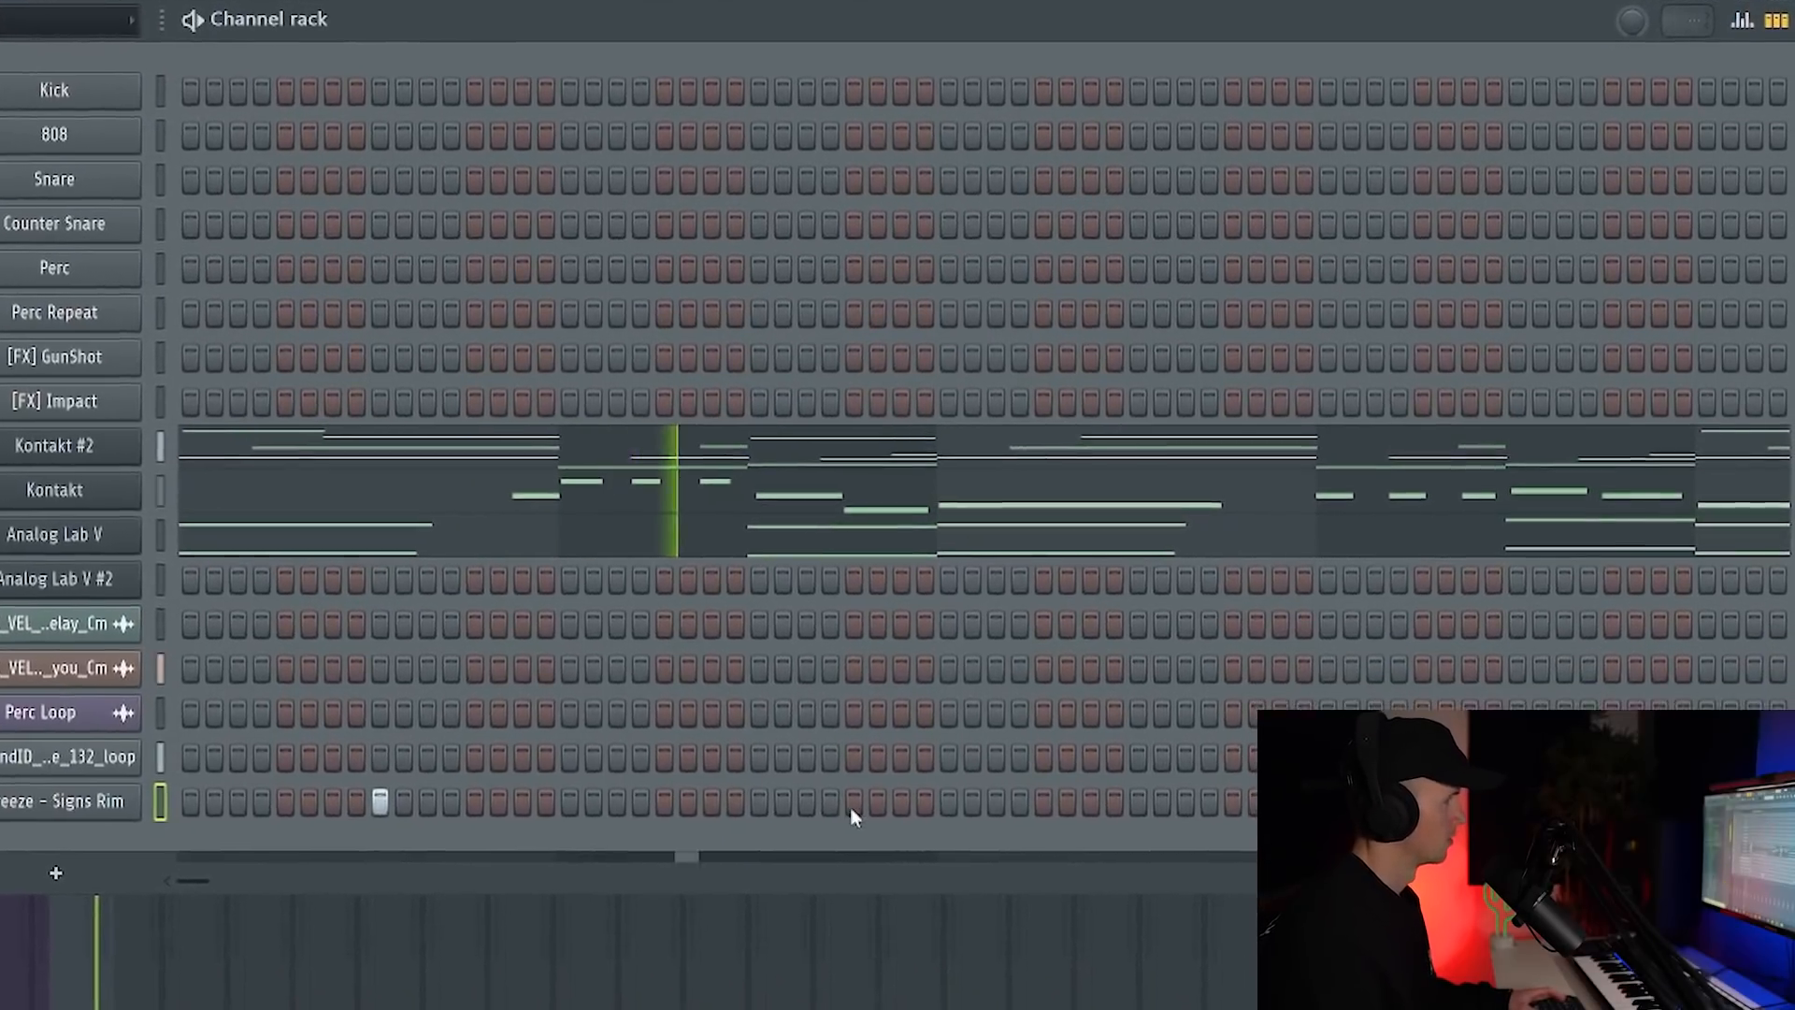
Add Greeze - Signs Rim hits at steps 29 and 41 in the Channel rack.
left_click(862, 815)
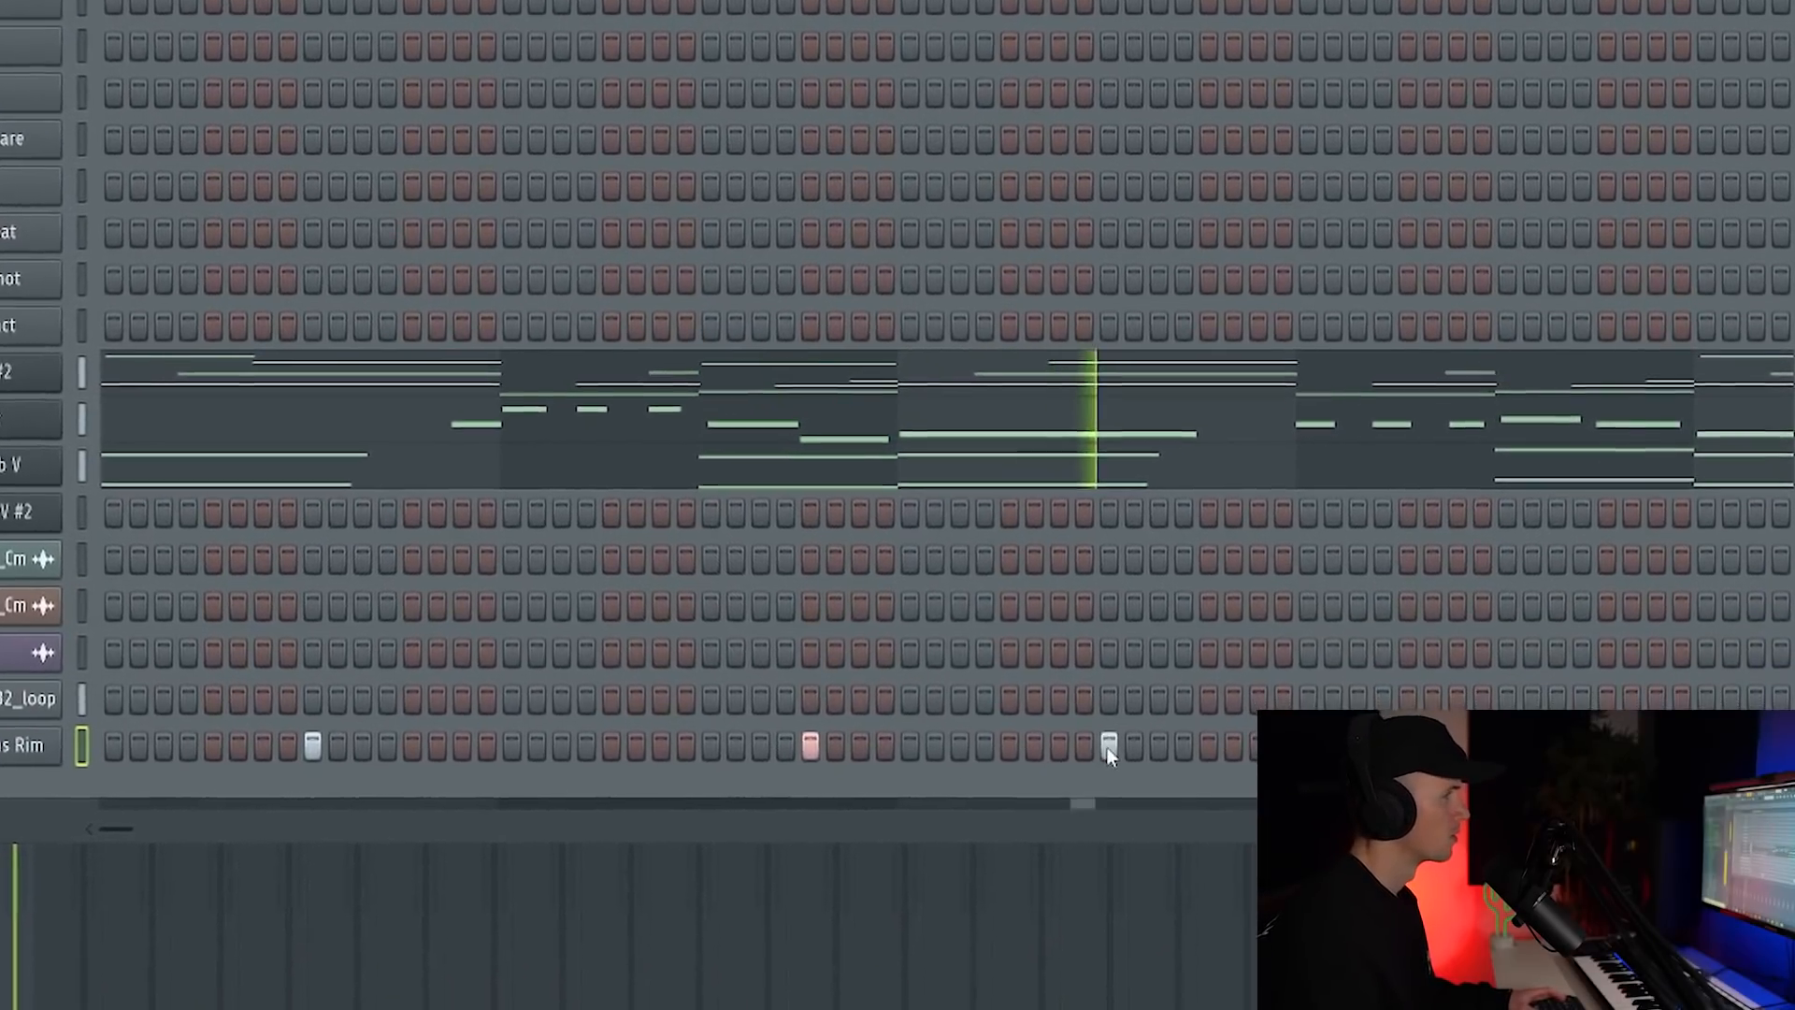
left_click(1113, 759)
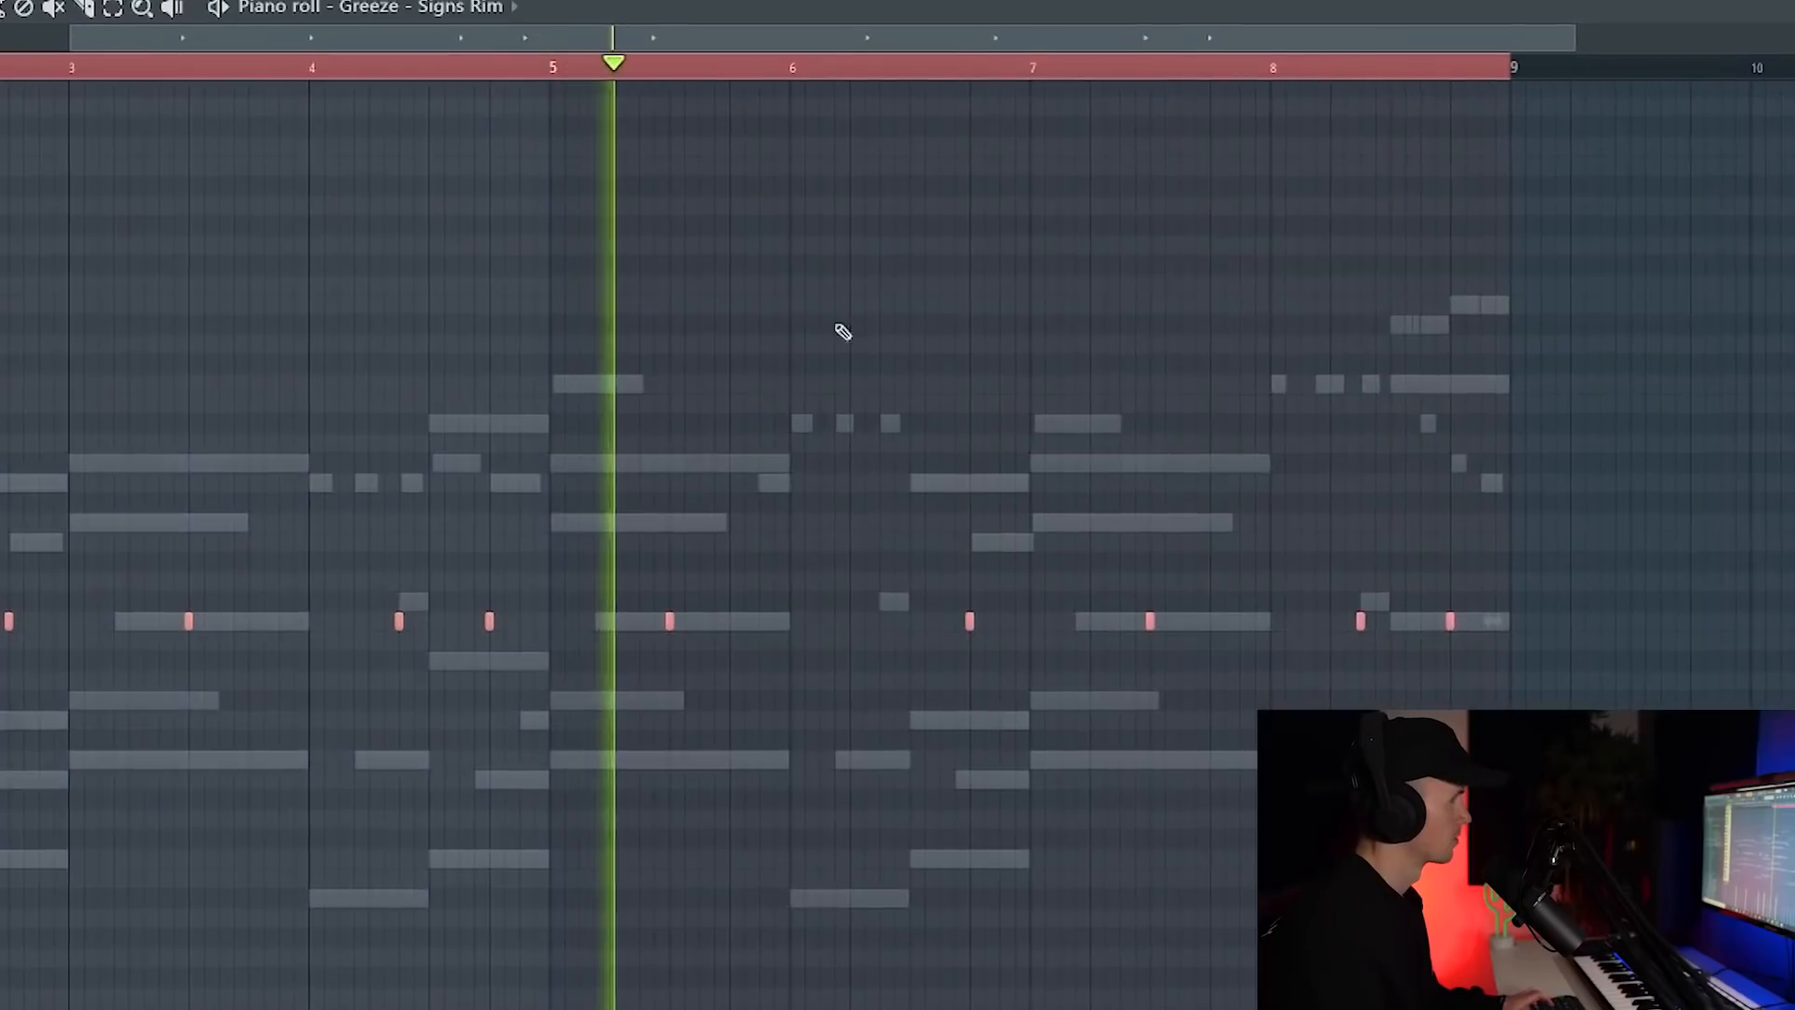
scroll(938, 386, "up", 2)
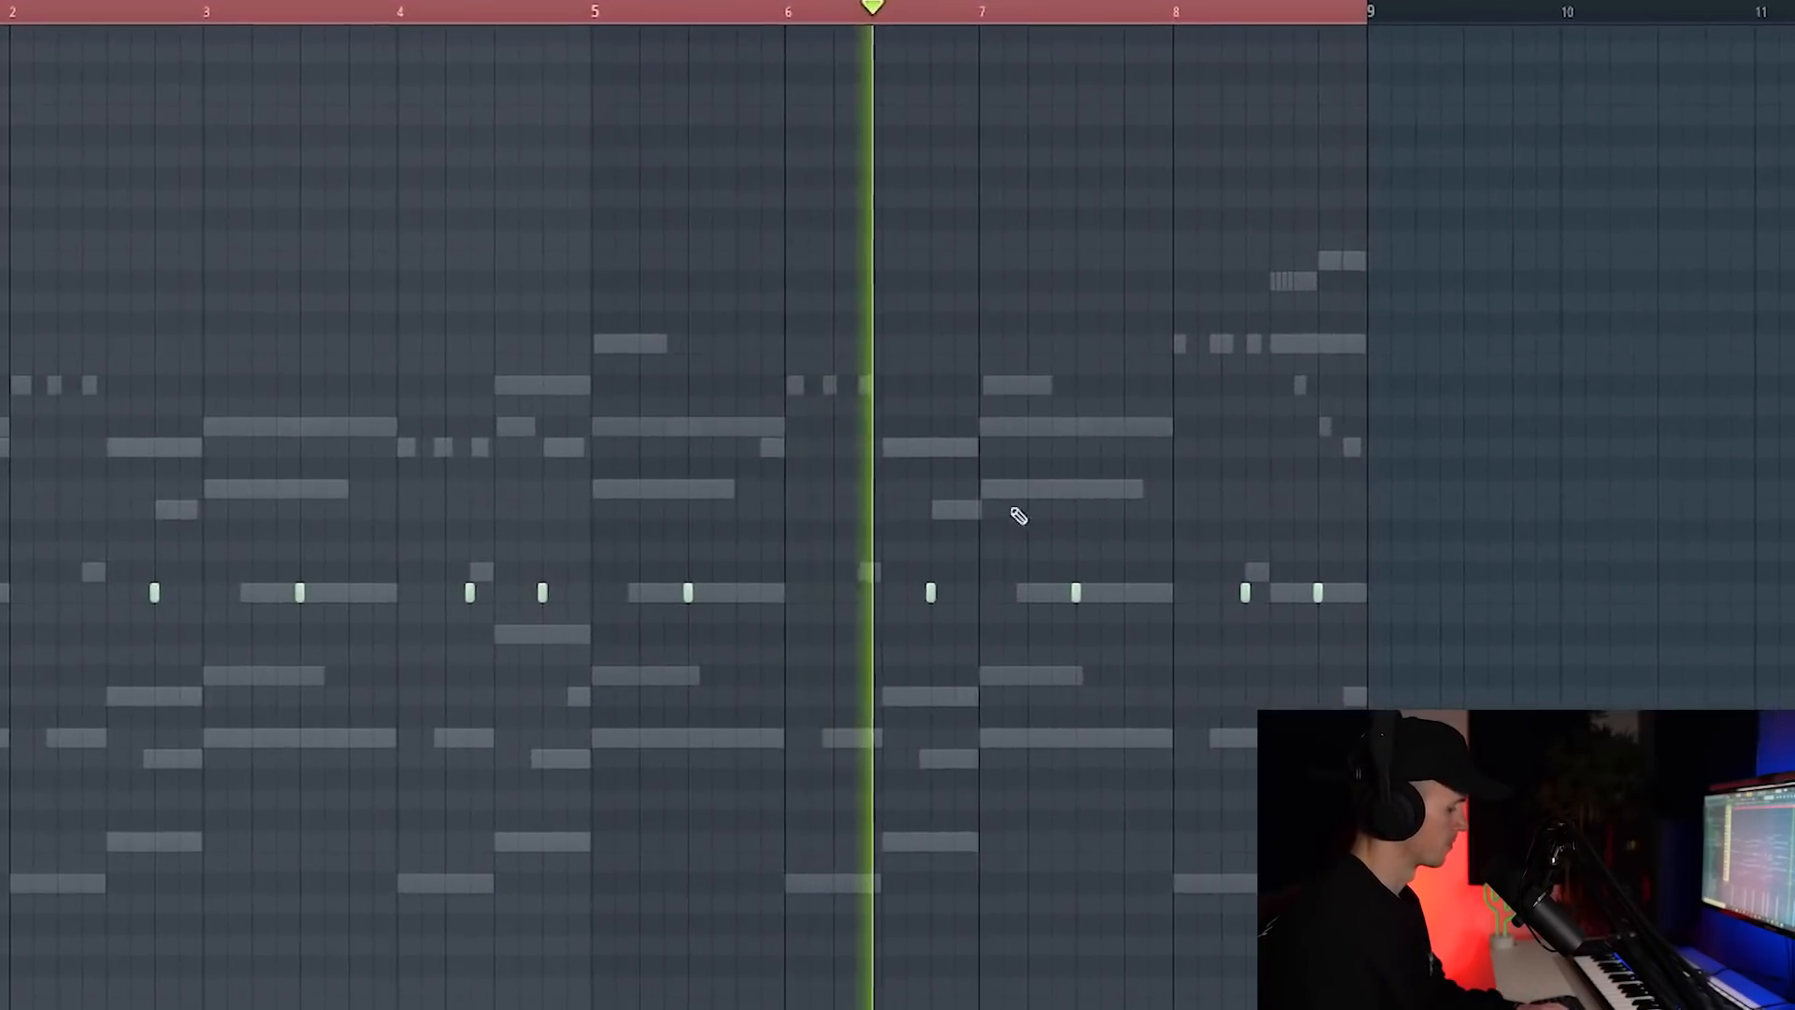
scroll(1157, 547, "up", 2)
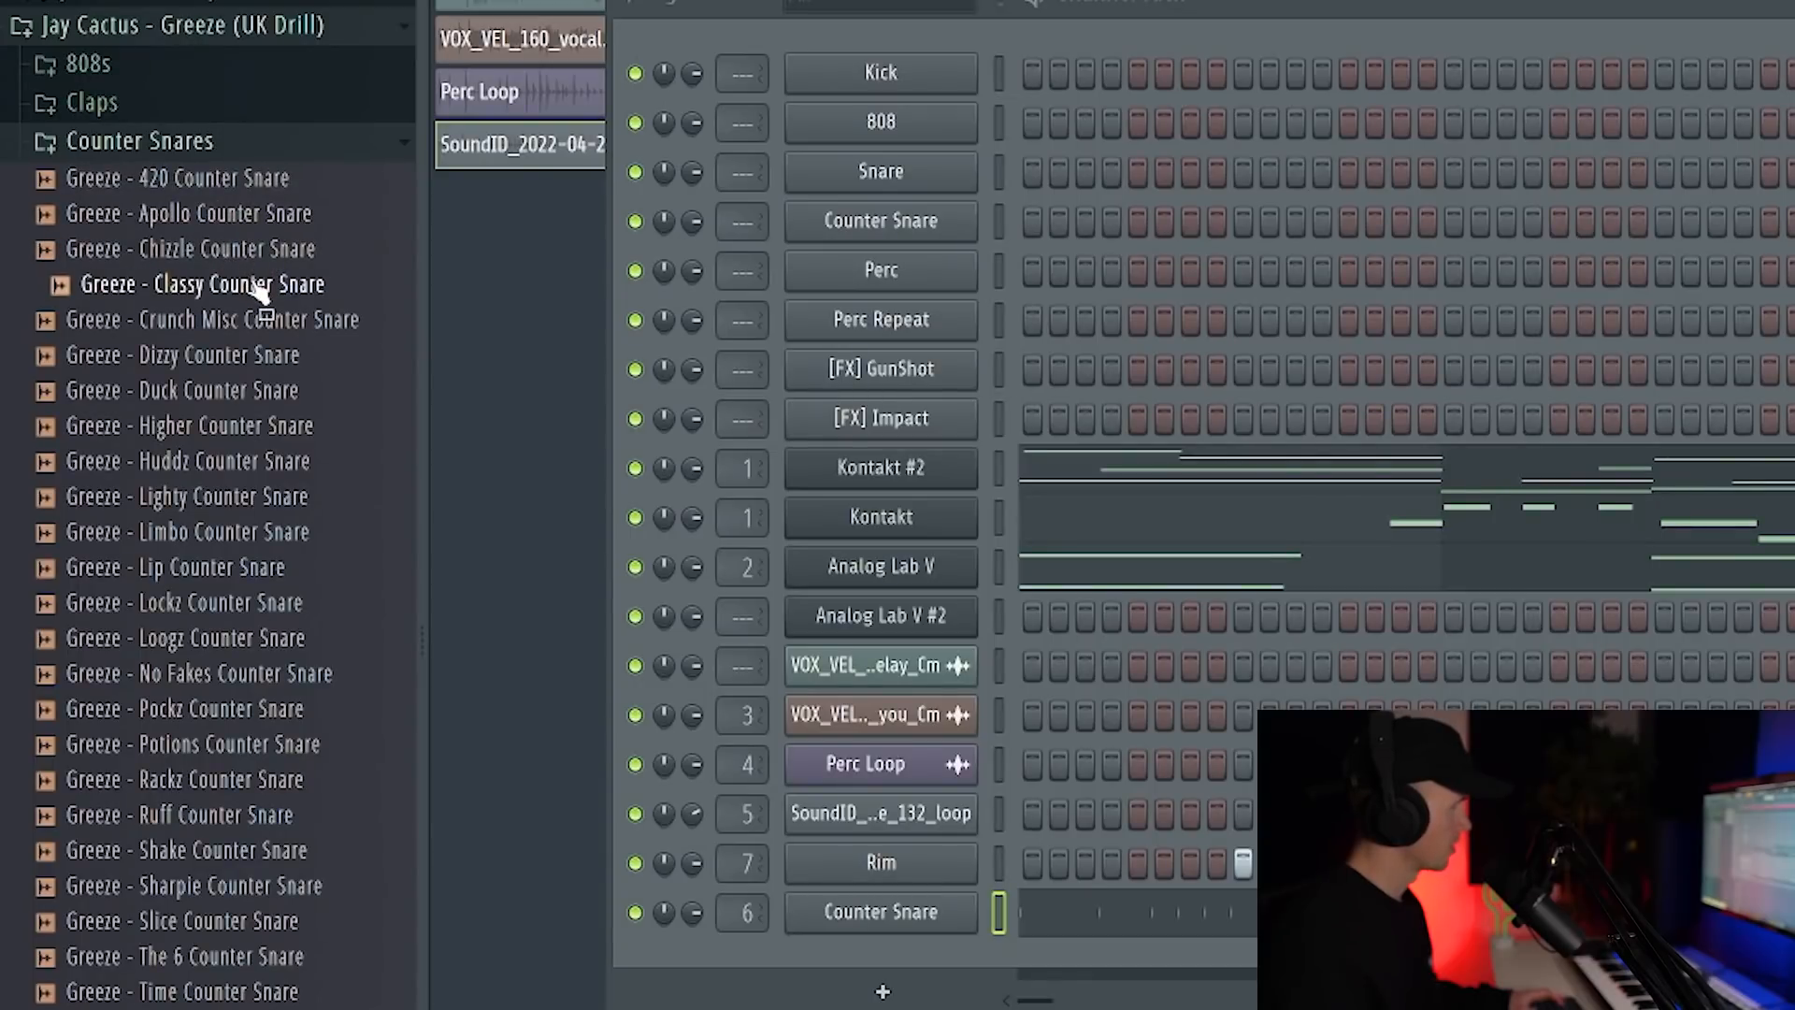
Add the Greeze - Classy Counter Snare and Greeze - Rackz Counter Snare samples as new Channel rack channels.
left_click_drag(245, 292, 1025, 971)
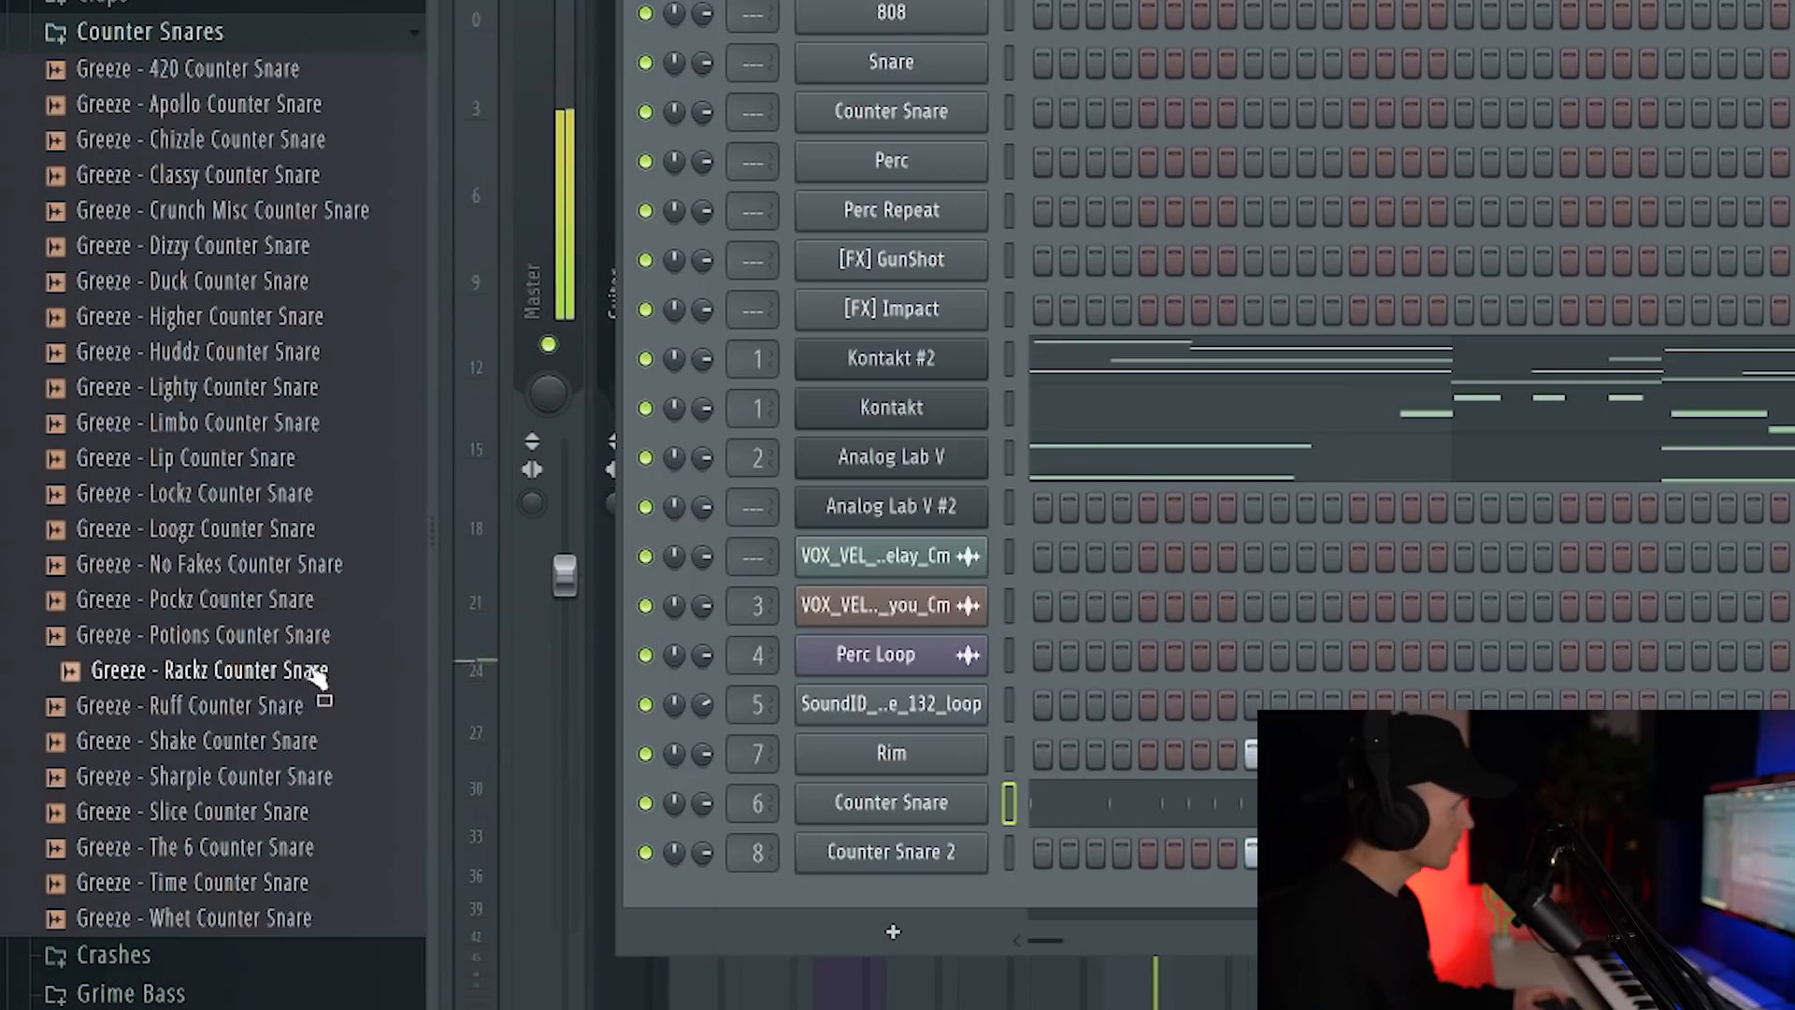
left_click_drag(321, 681, 366, 953)
left_click(425, 959)
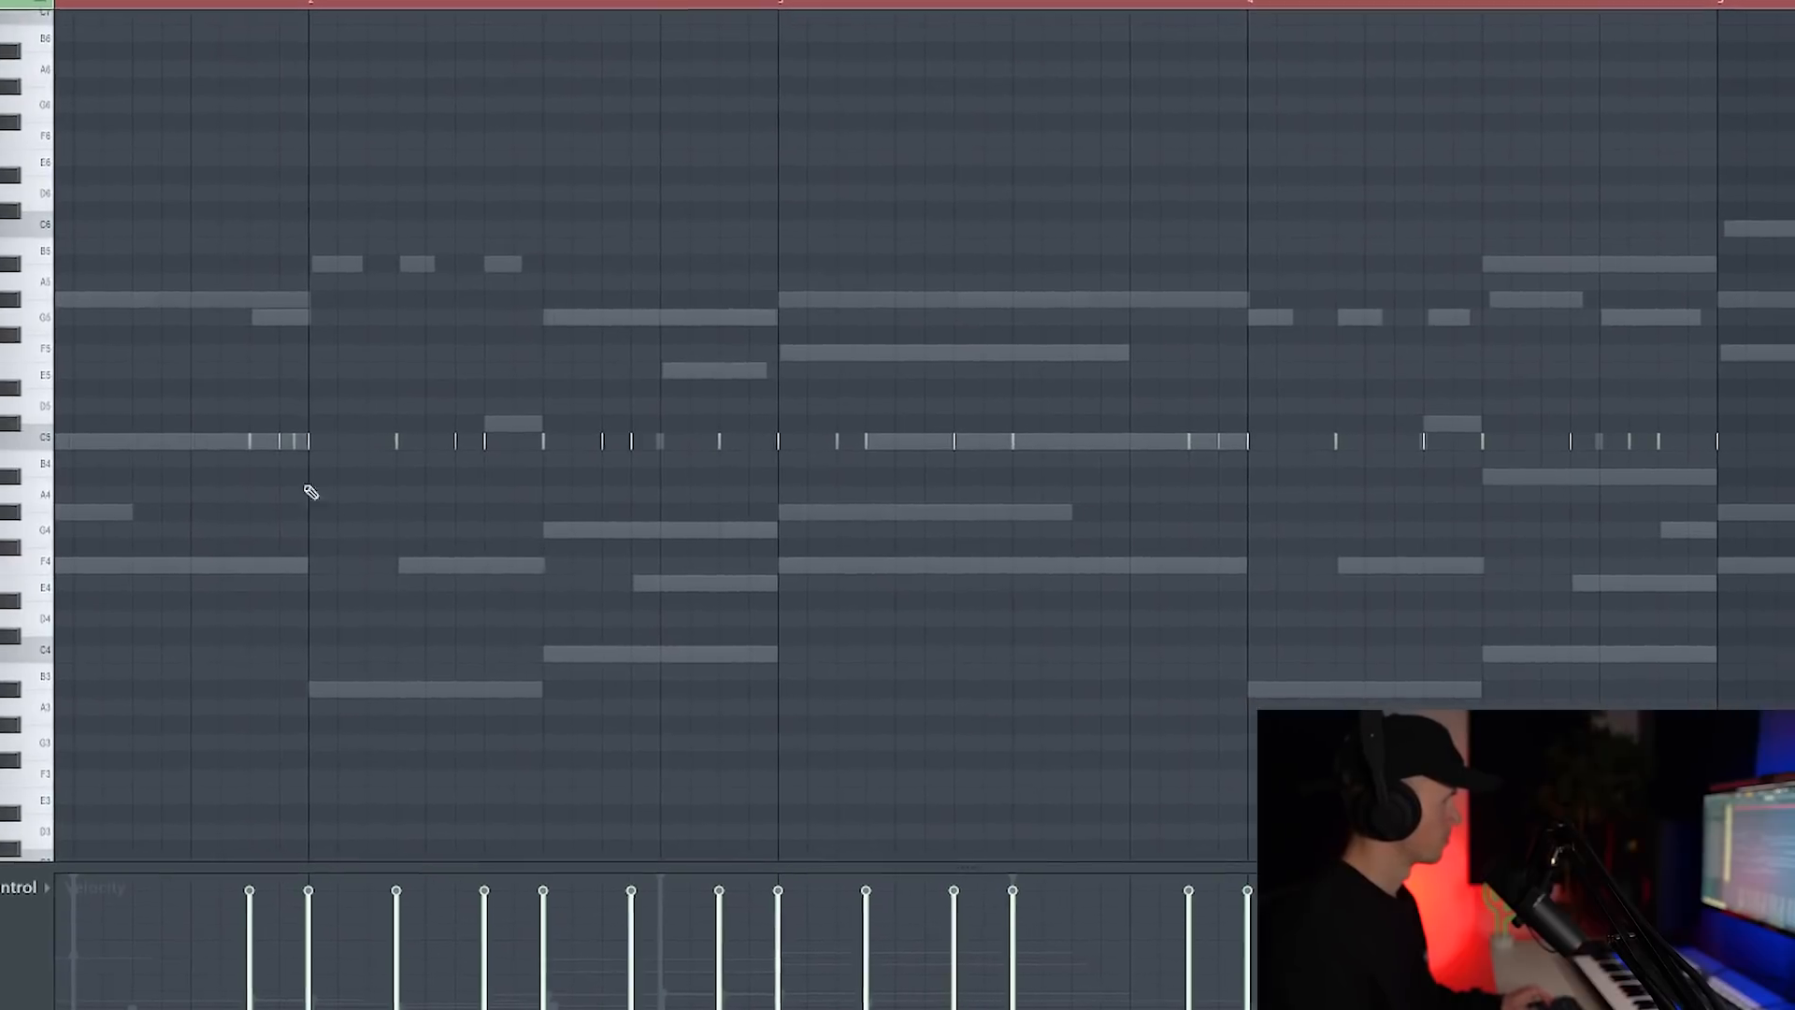
Thin out the new counter snare pattern by deleting hits at the end of bar 1 and in the second half of bar 2.
right_click(226, 435)
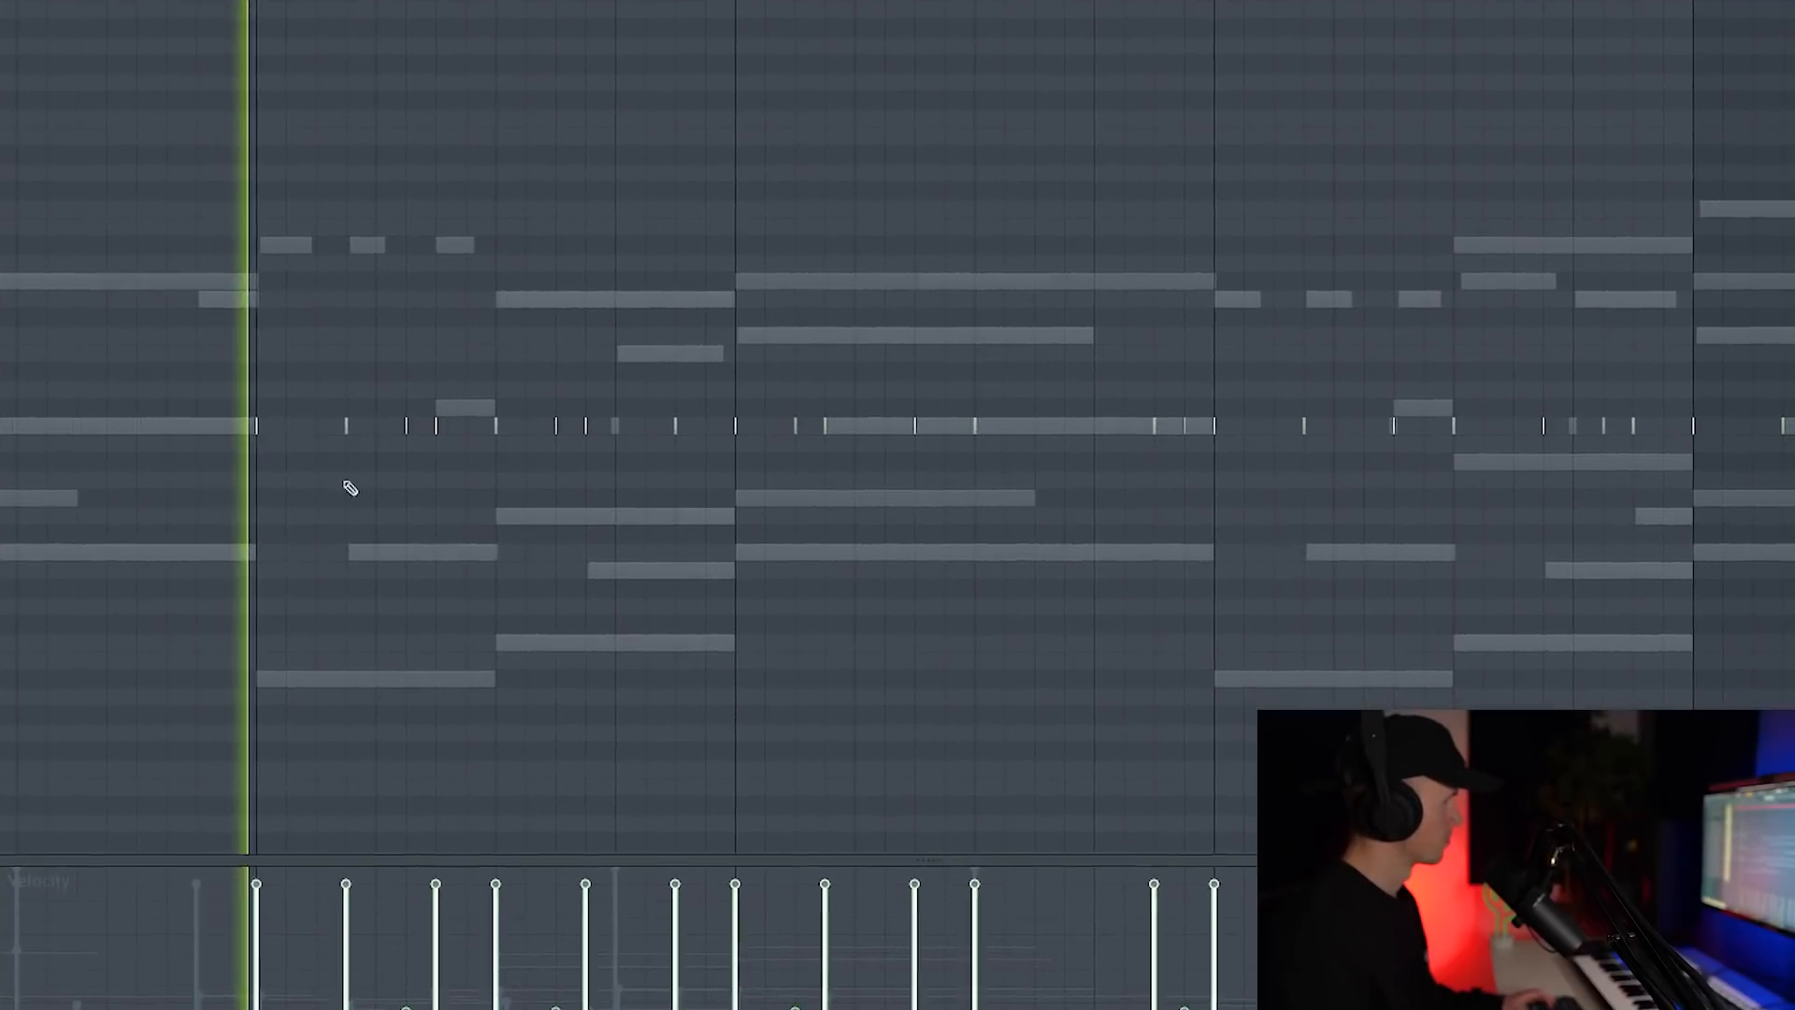
right_click(580, 434)
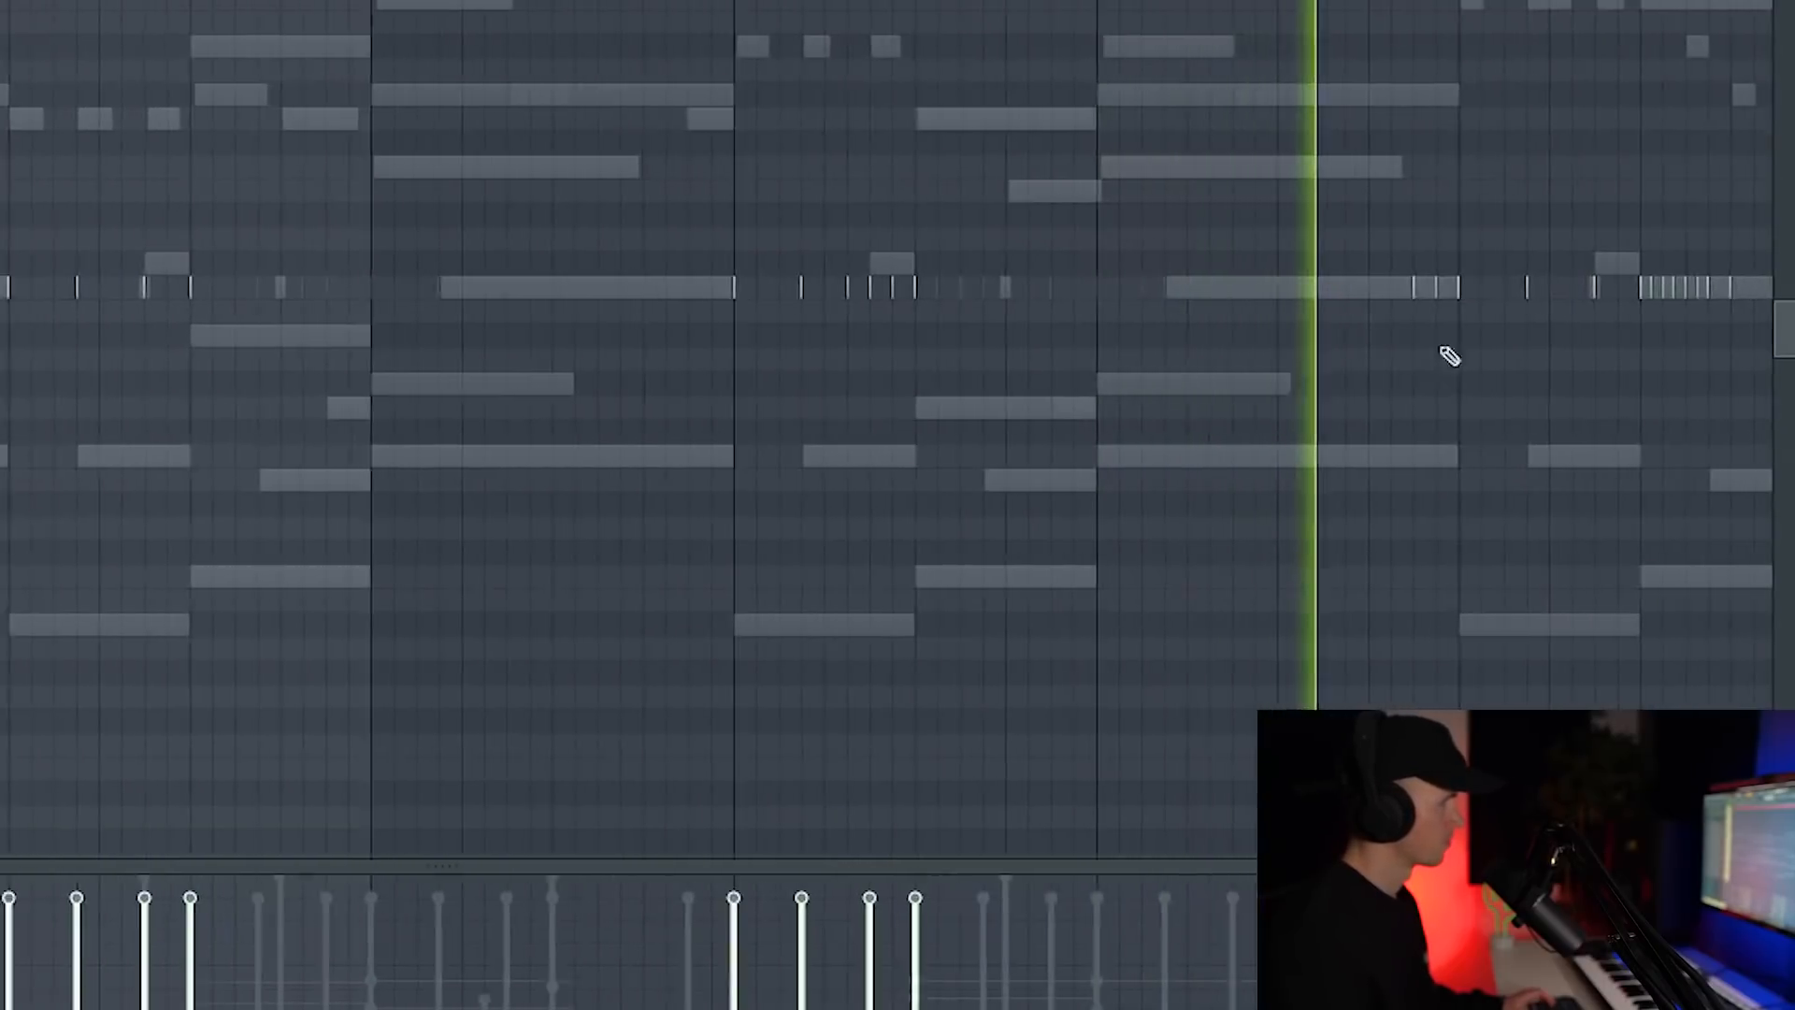
scroll(1448, 355, "up", 3)
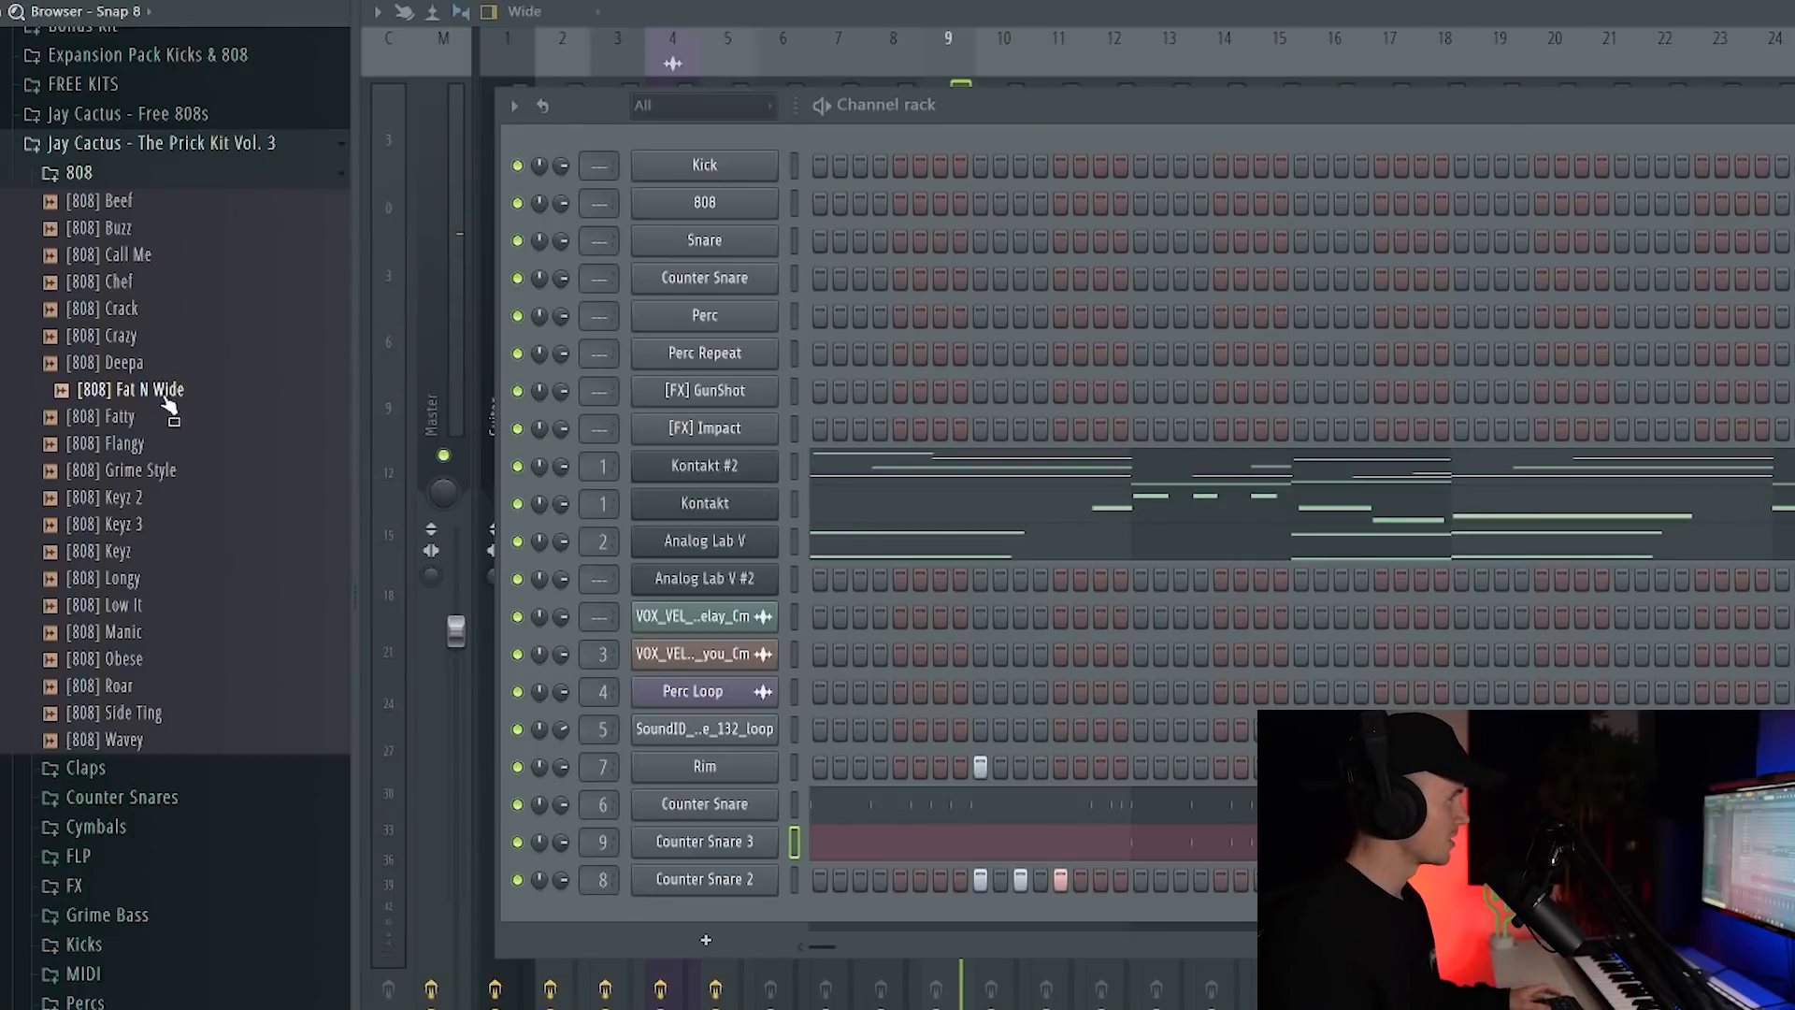
Load the [808] Fat N Wide sample as a new channel in the Channel rack.
left_click_drag(240, 389, 752, 864)
left_click_drag(628, 865, 643, 917)
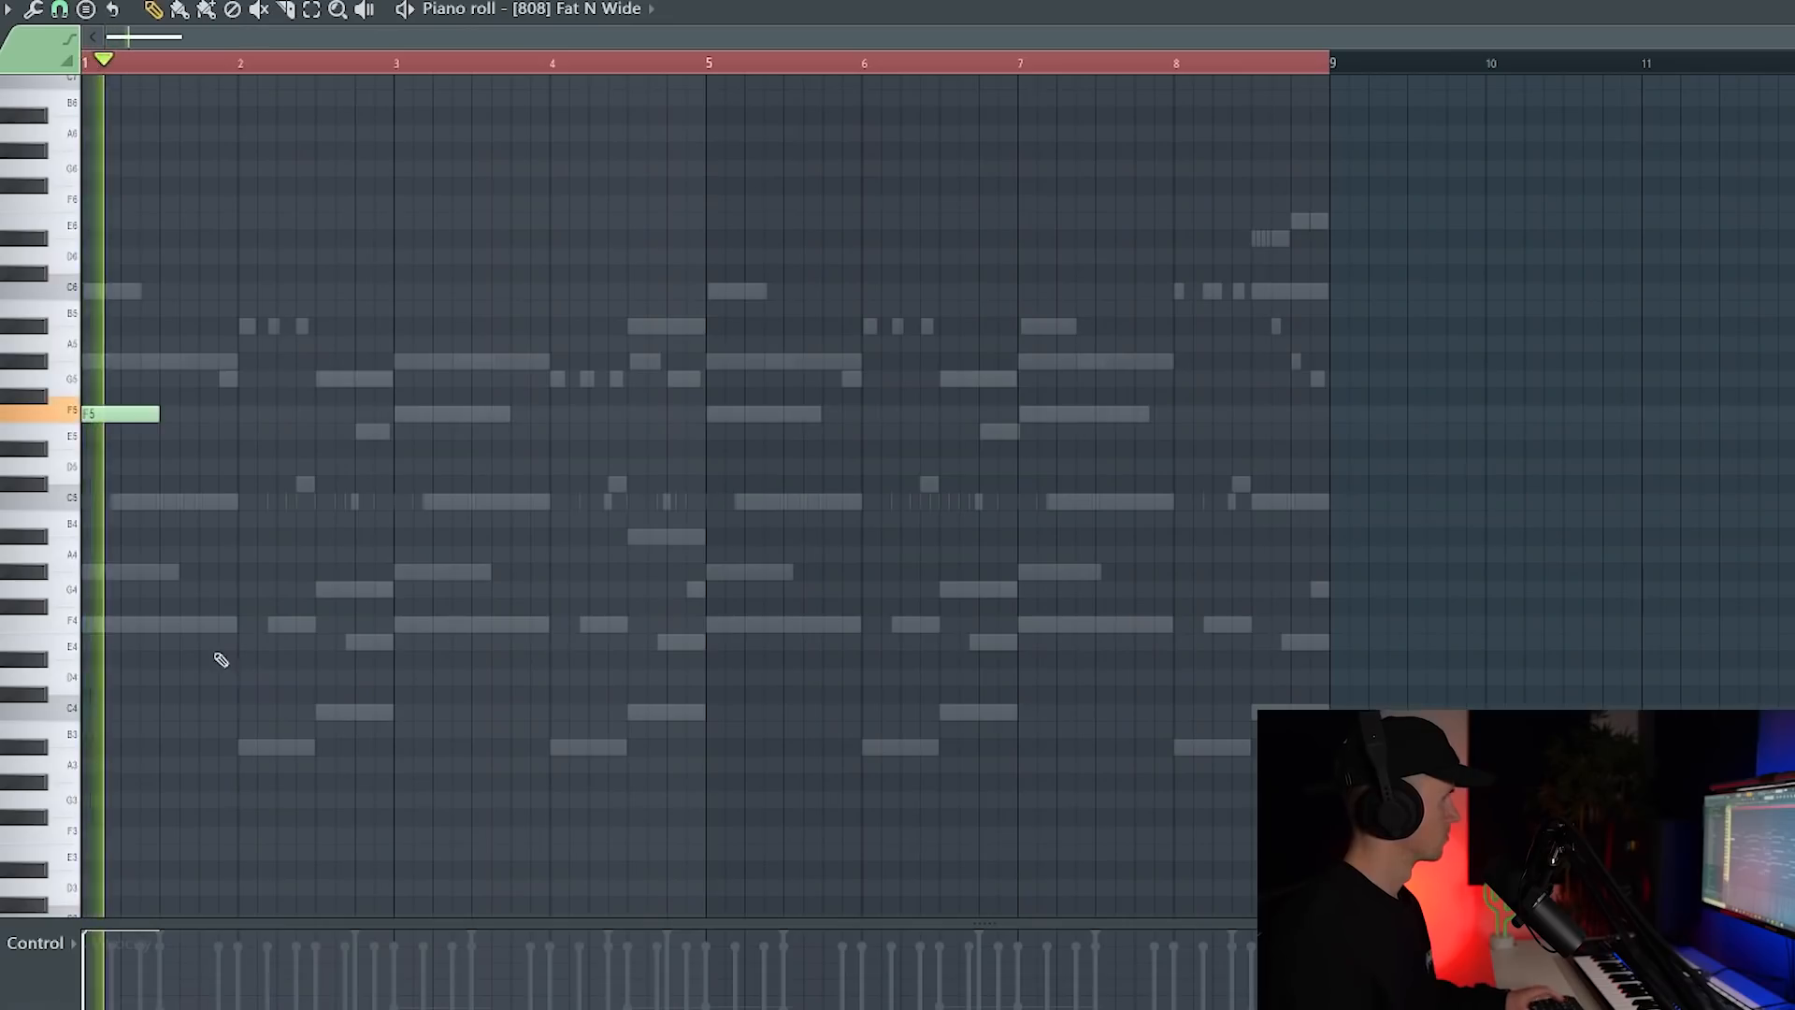
Write three short C5 808 notes at the end of bar 2 with a G6 slide note above, removing the stray E6 note.
scroll(119, 628, "up", 4)
scroll(287, 586, "up", 1)
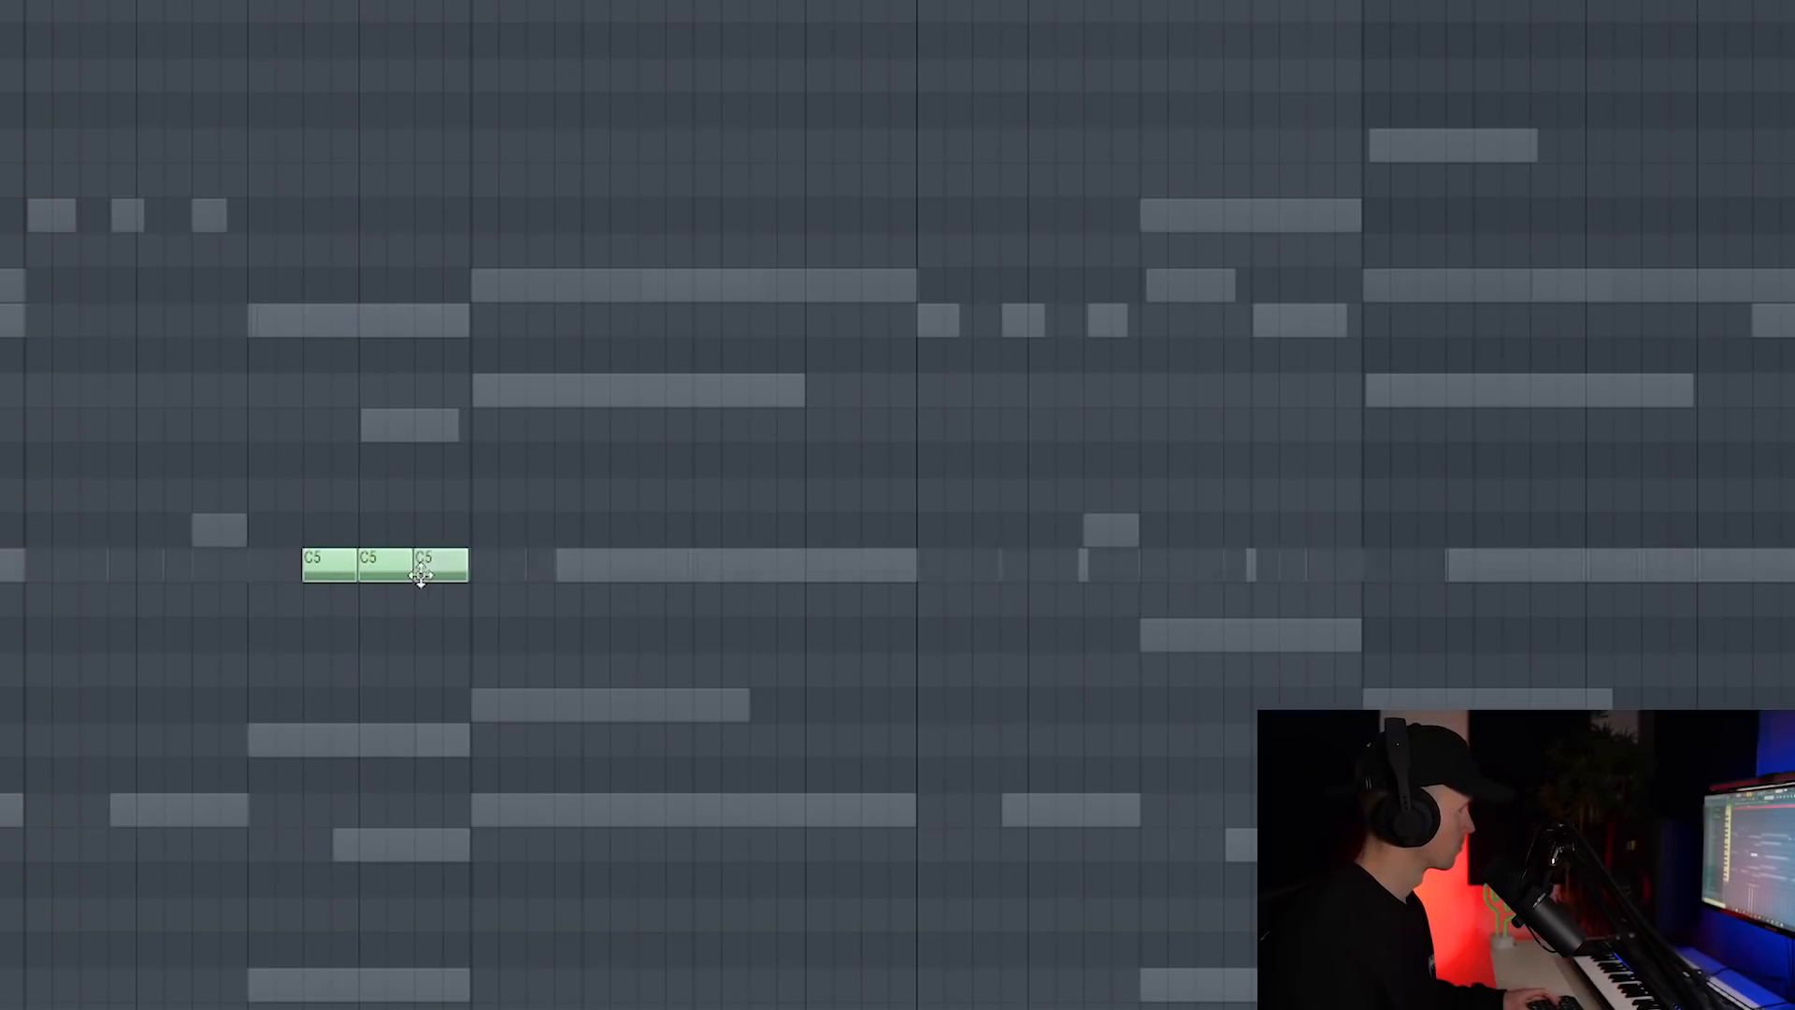
scroll(388, 566, "down", 2)
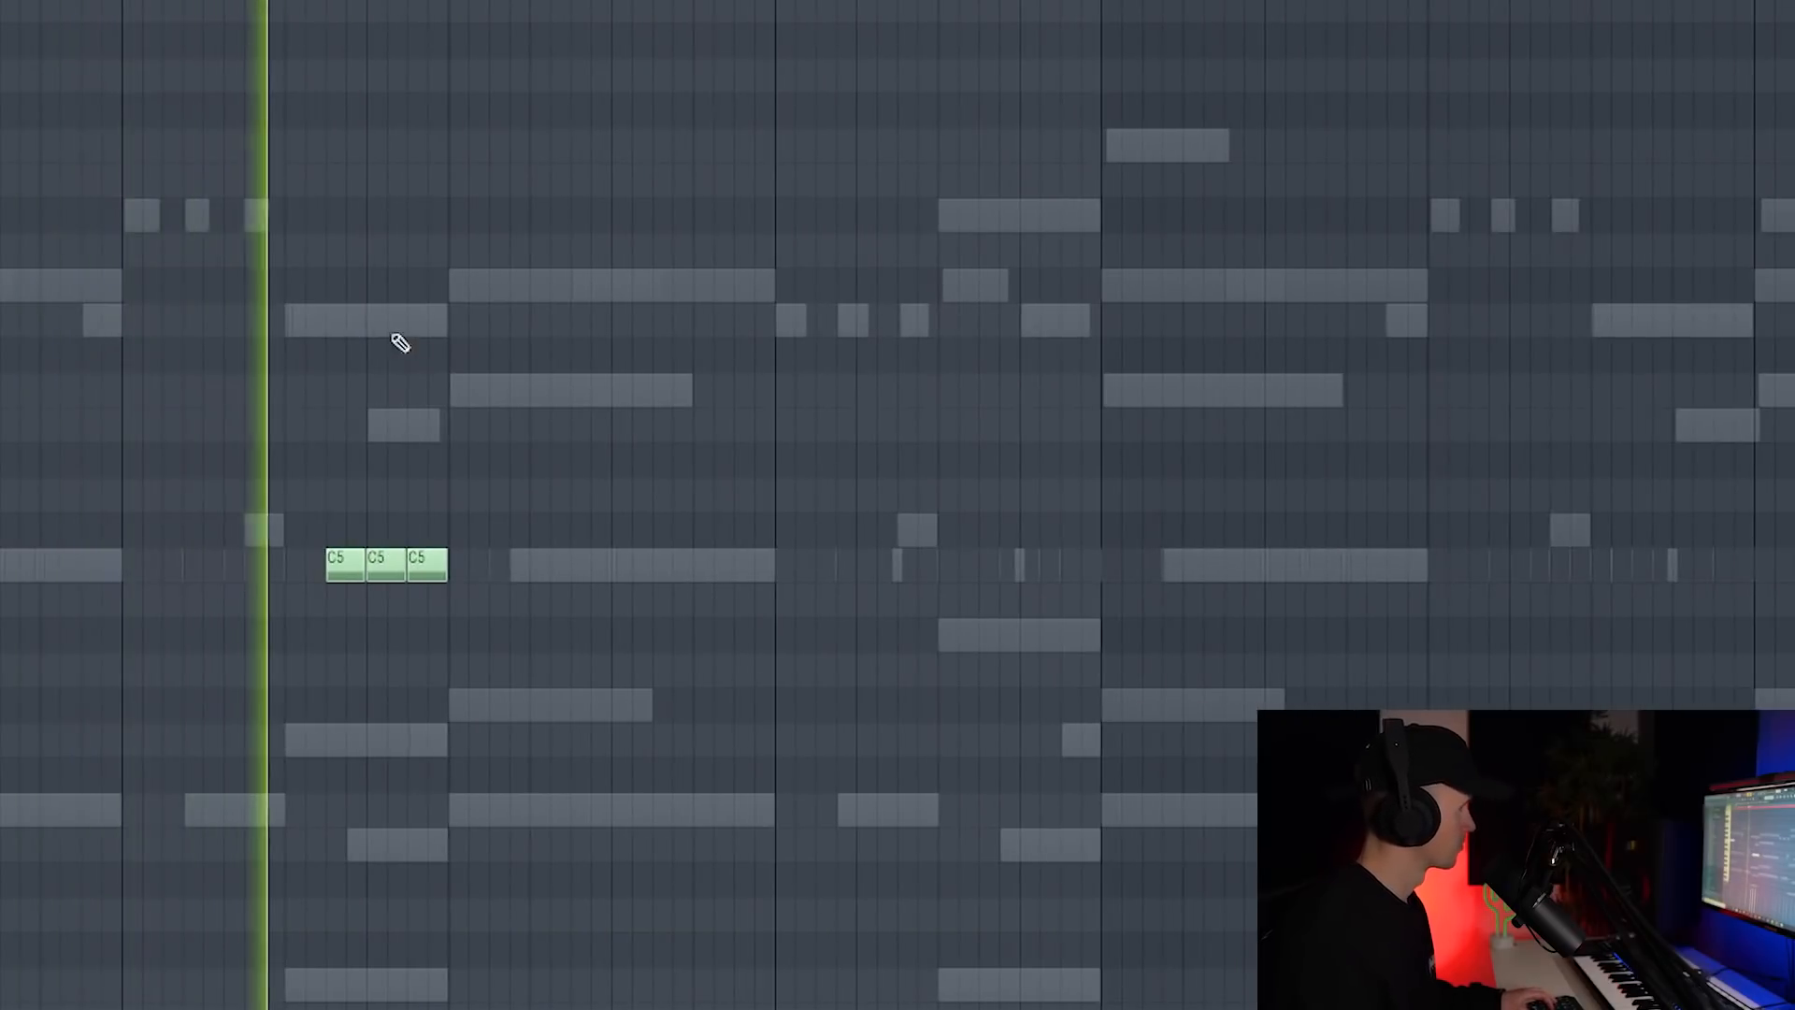
right_click(552, 333)
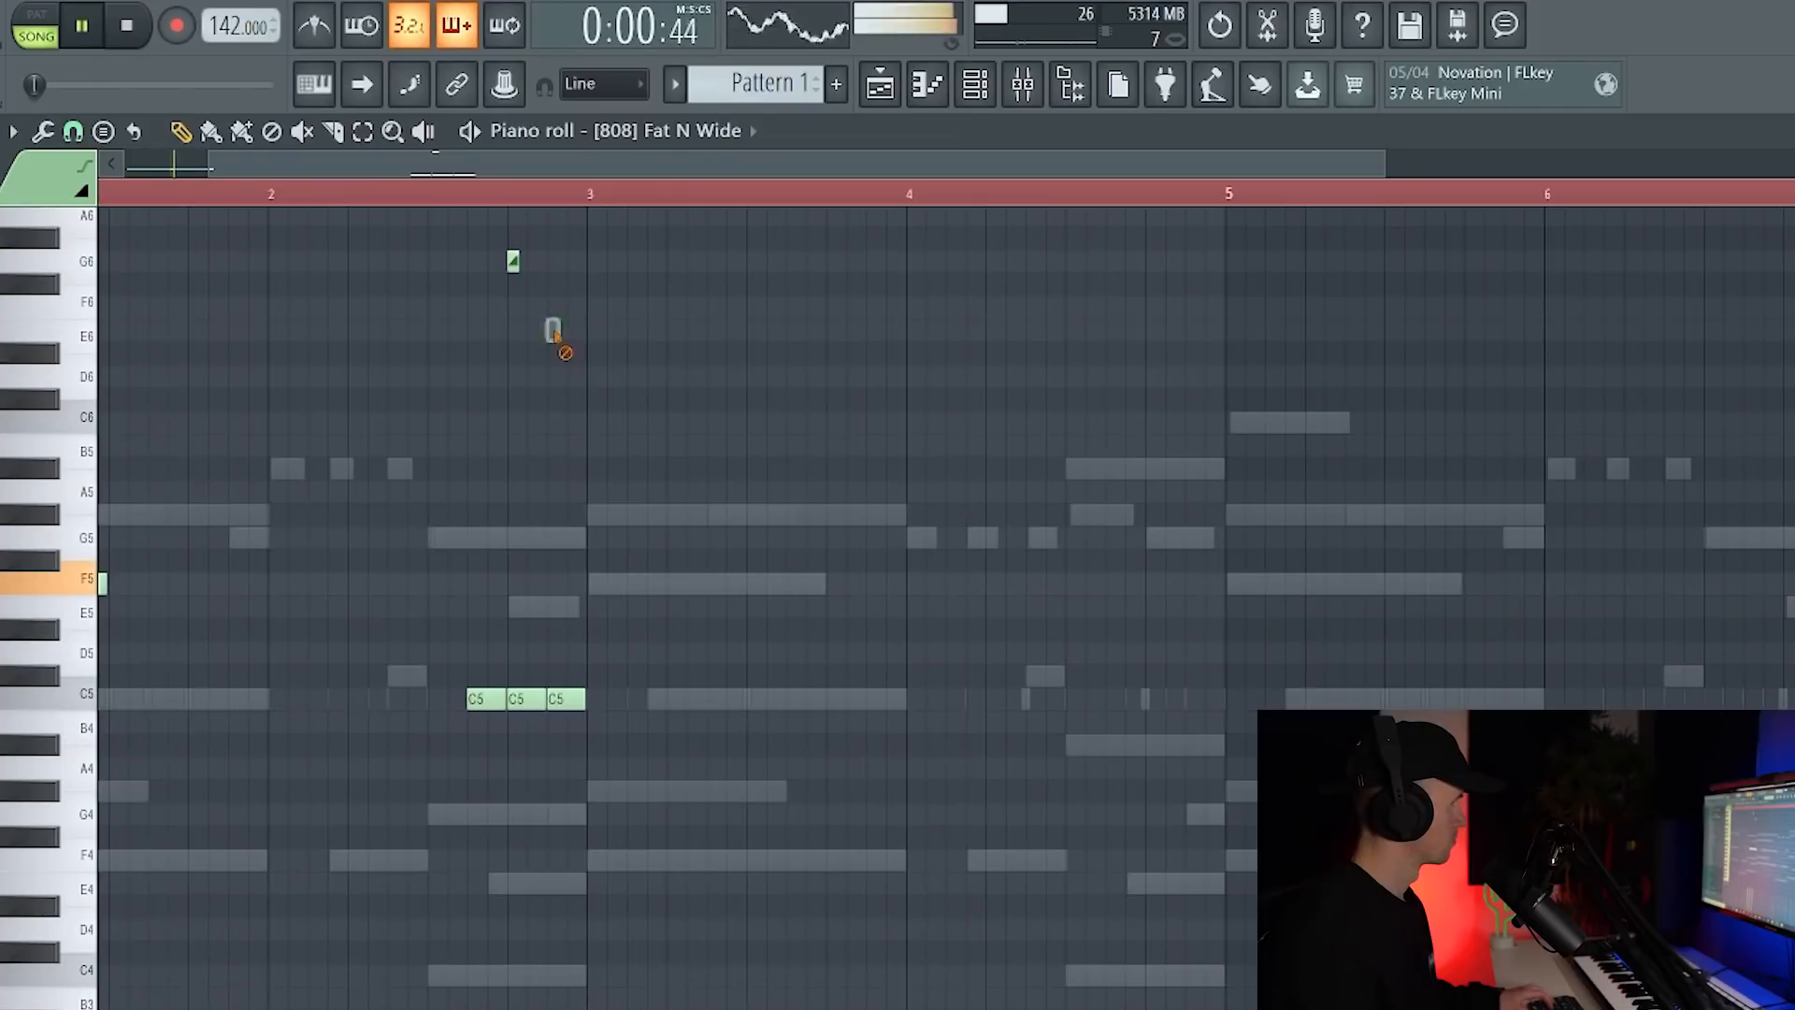
scroll(508, 471, "down", 3)
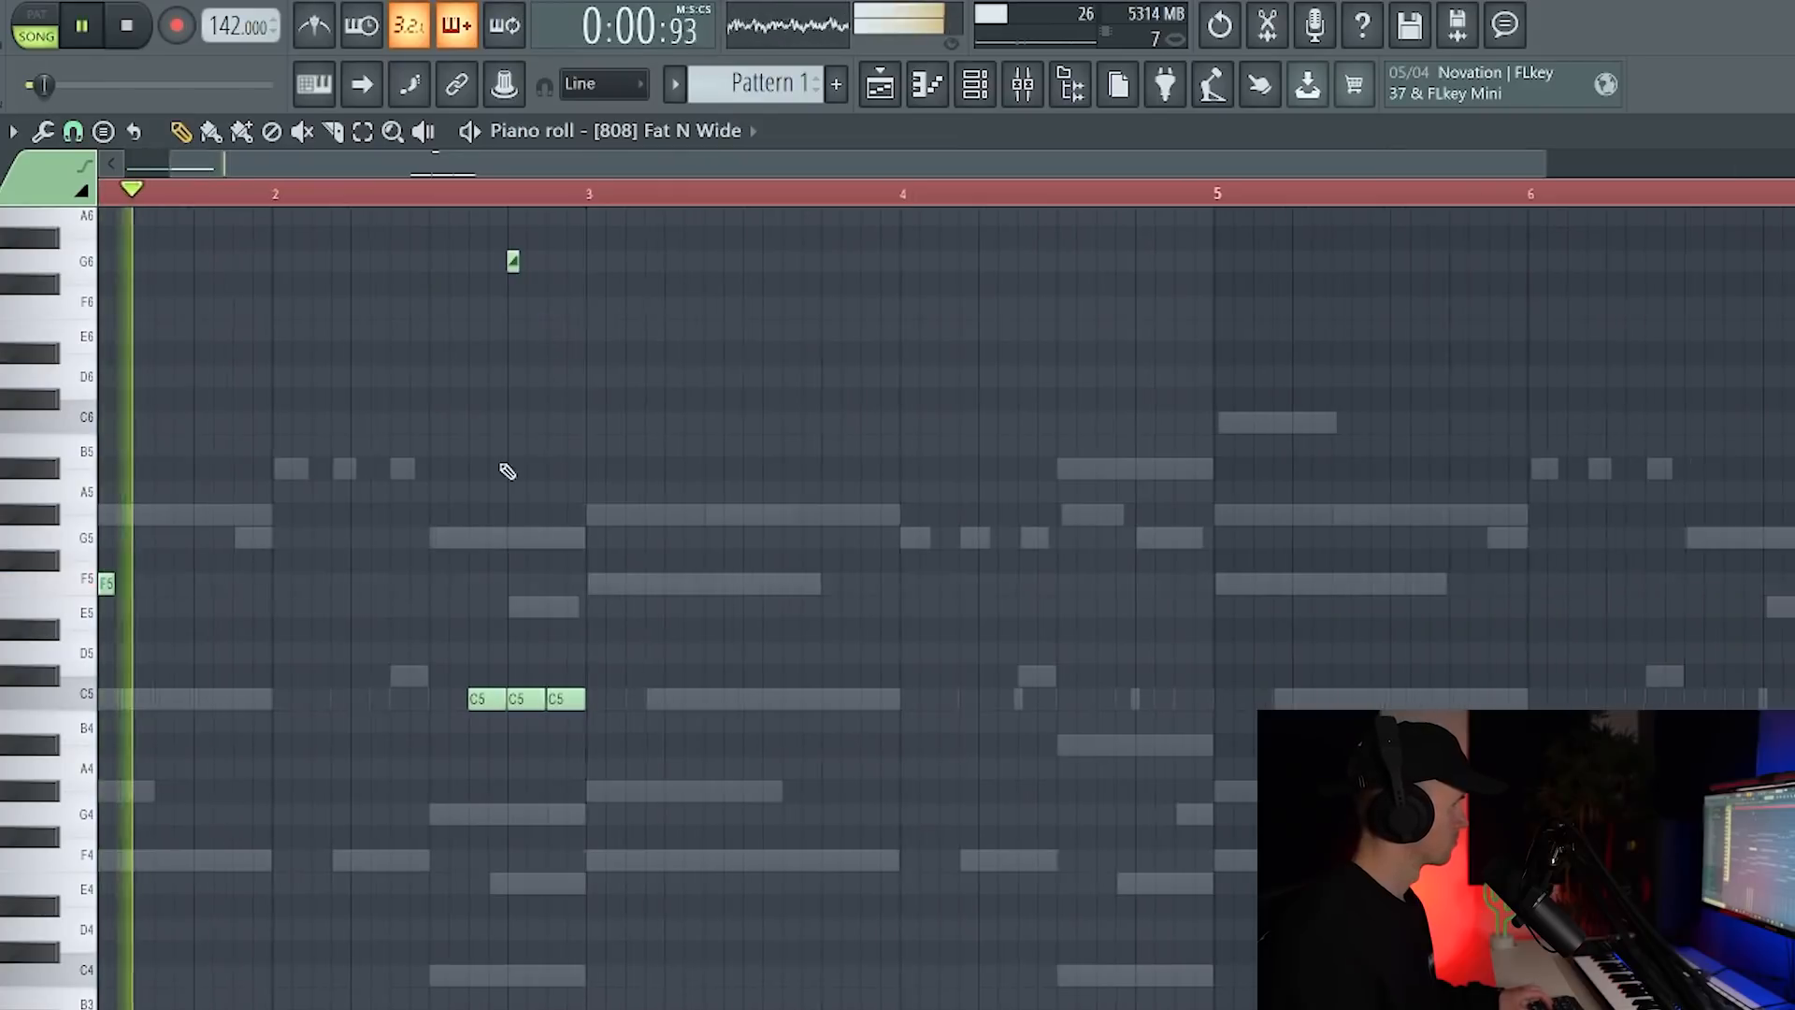
Duplicate the whole two-bar 808 phrase, including its slide note, into bars 3 and 4.
key("ctrl+a")
mouse_move(140, 577)
left_mouse_down()
mouse_move(621, 560)
mouse_move(535, 564)
left_mouse_up()
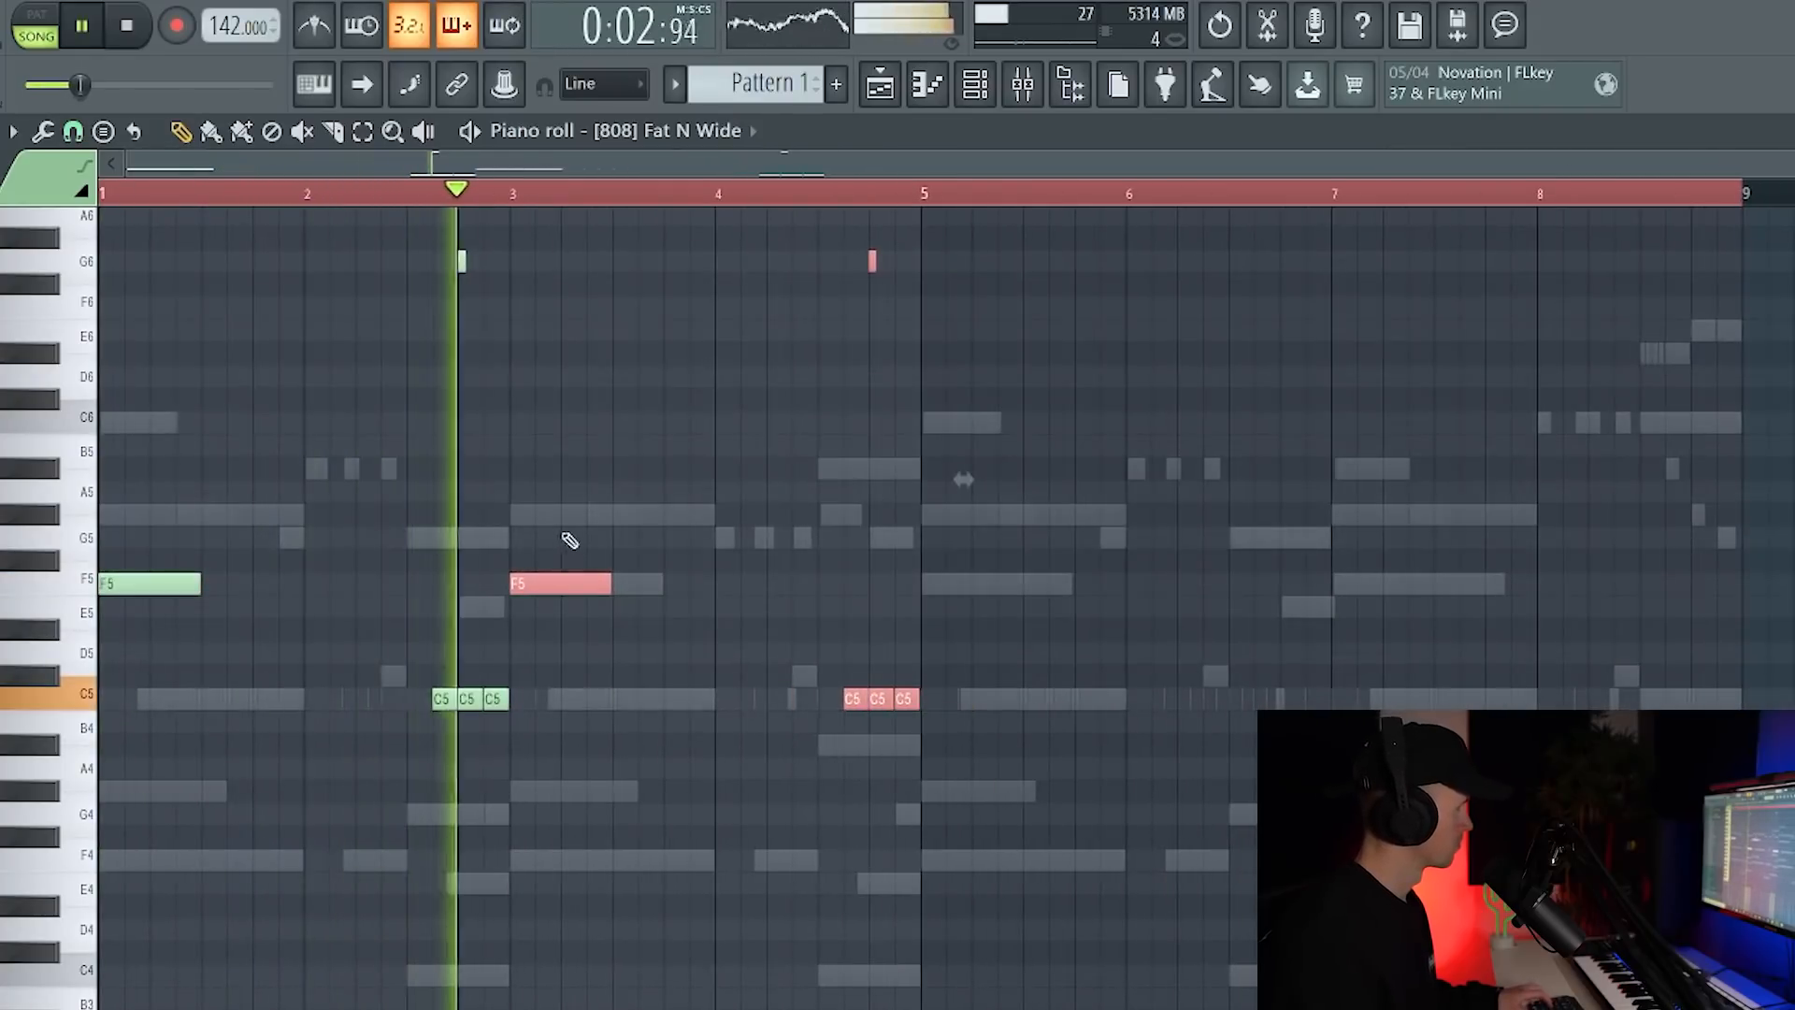